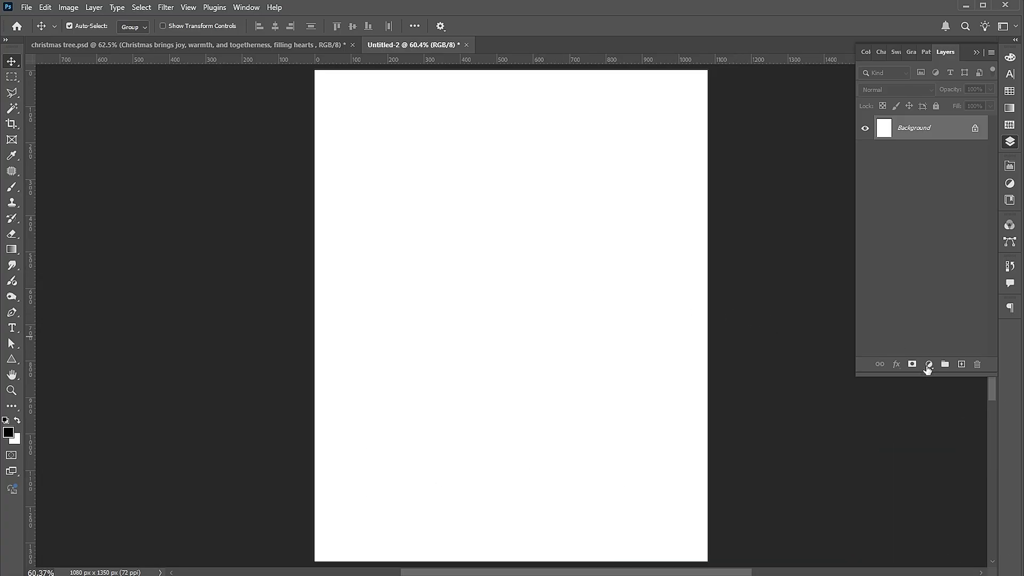
Add a gradient fill layer based on the basic black-to-white gradient preset
left_click(928, 366)
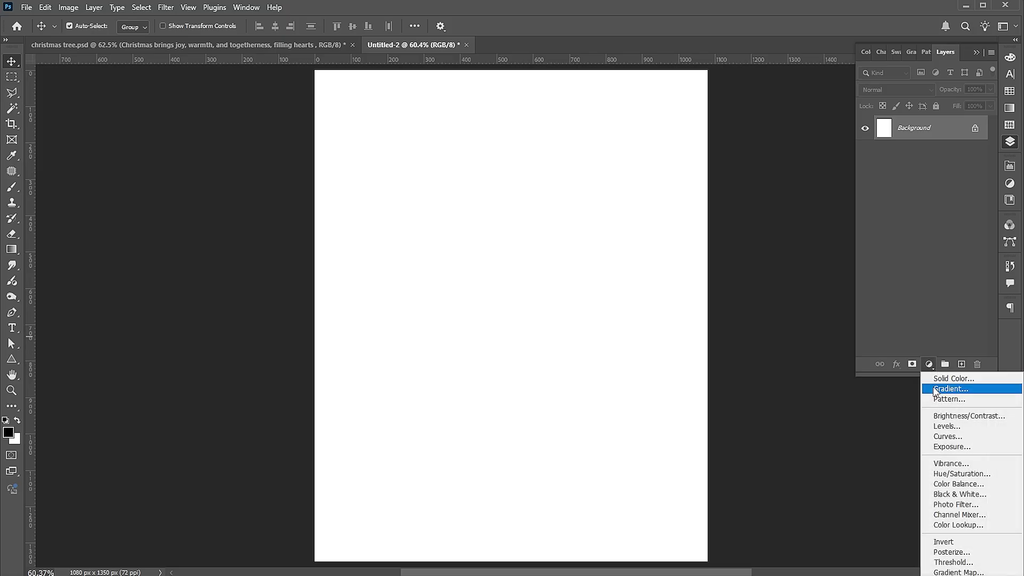
left_click(936, 390)
left_click_drag(746, 127, 429, 120)
left_click(509, 140)
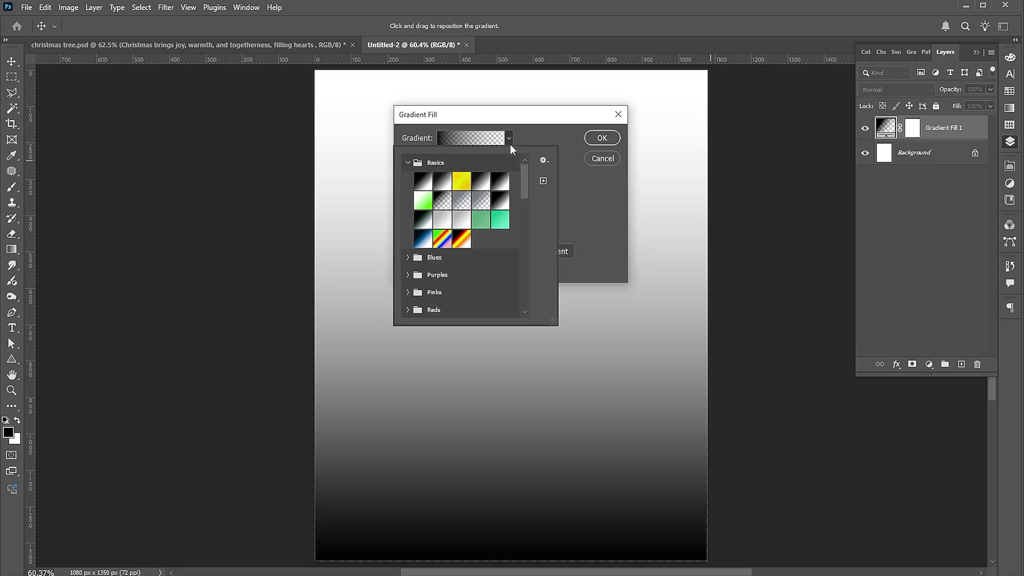
left_click(423, 182)
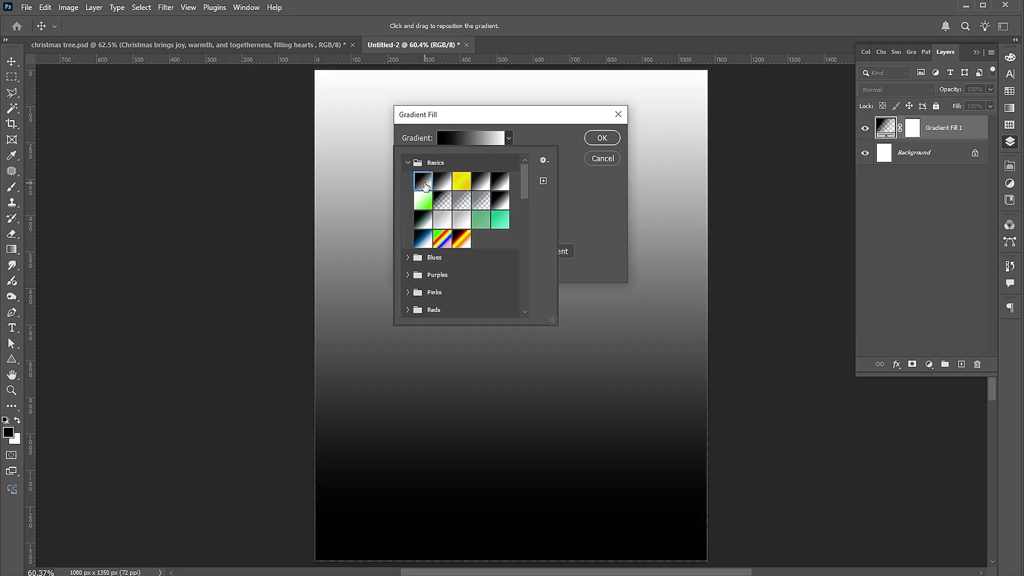
left_click(509, 138)
Set the gradient stops to dark red (#8c0000) and bright red (#d00000), and apply the fill
left_click(485, 139)
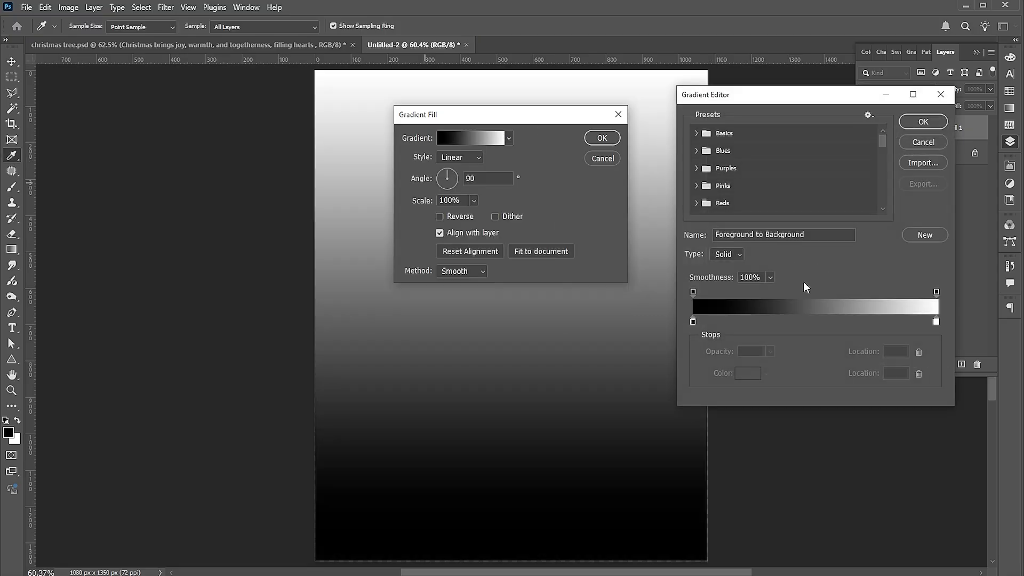
double_click(693, 322)
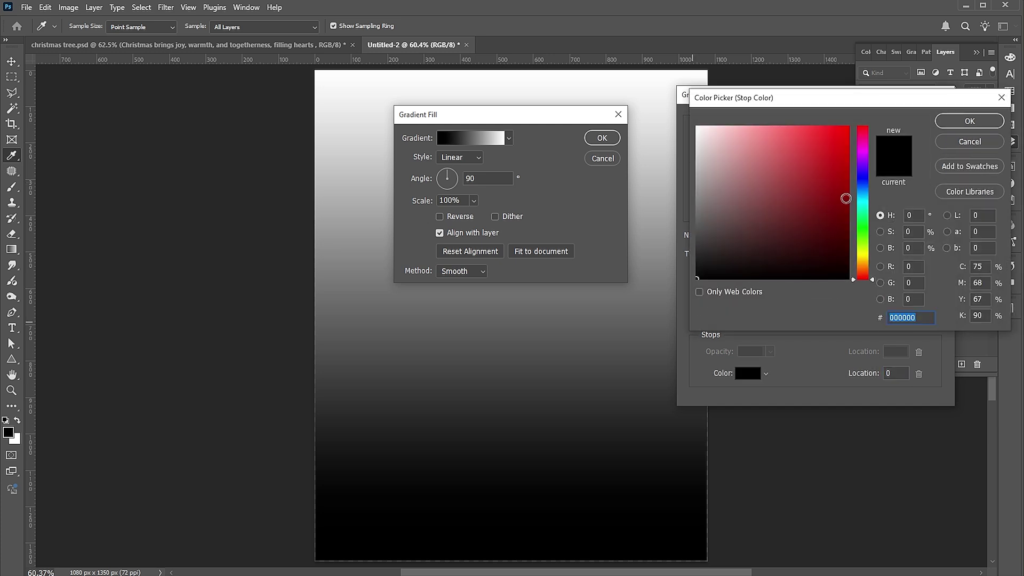
left_click(846, 198)
left_click(969, 122)
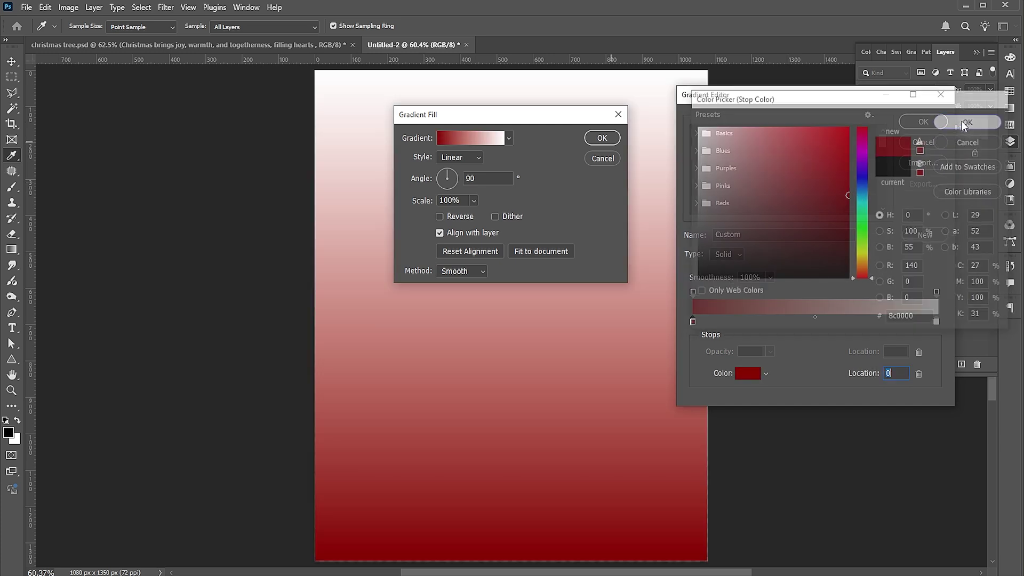
left_click(937, 322)
double_click(936, 322)
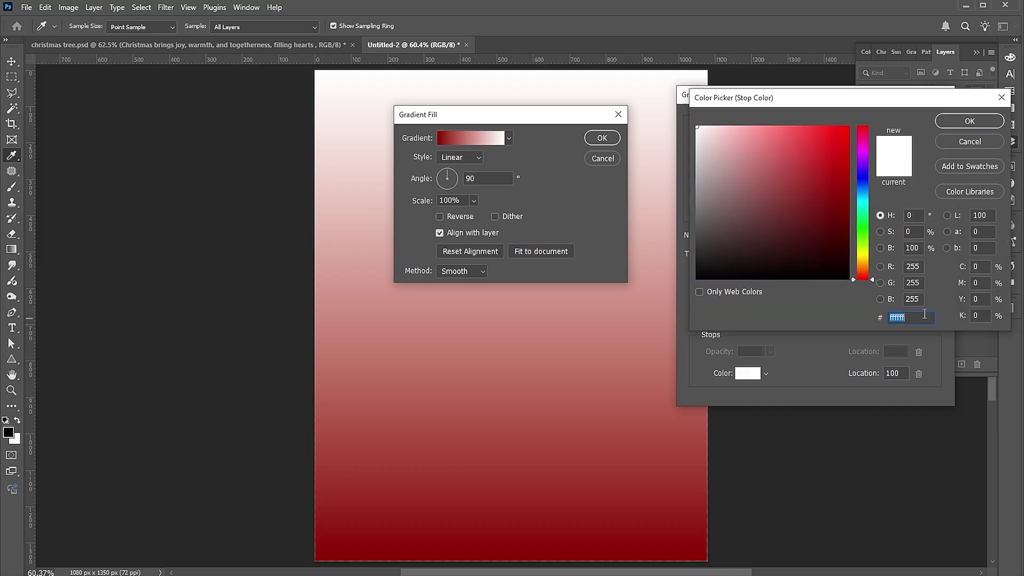
mouse_move(835, 158)
left_mouse_down()
mouse_move(862, 143)
mouse_move(850, 154)
left_mouse_up()
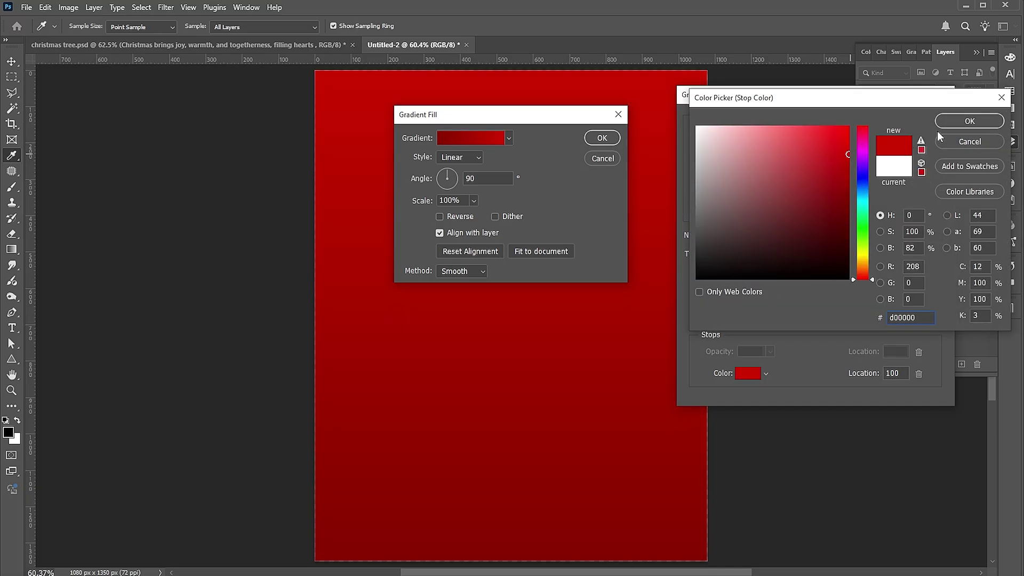
left_click(970, 121)
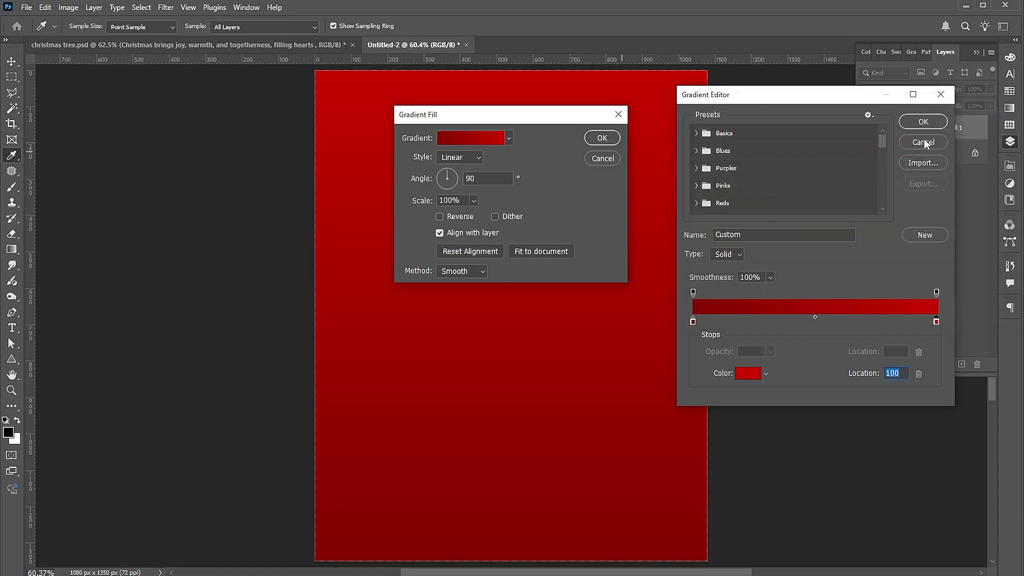
left_click(940, 123)
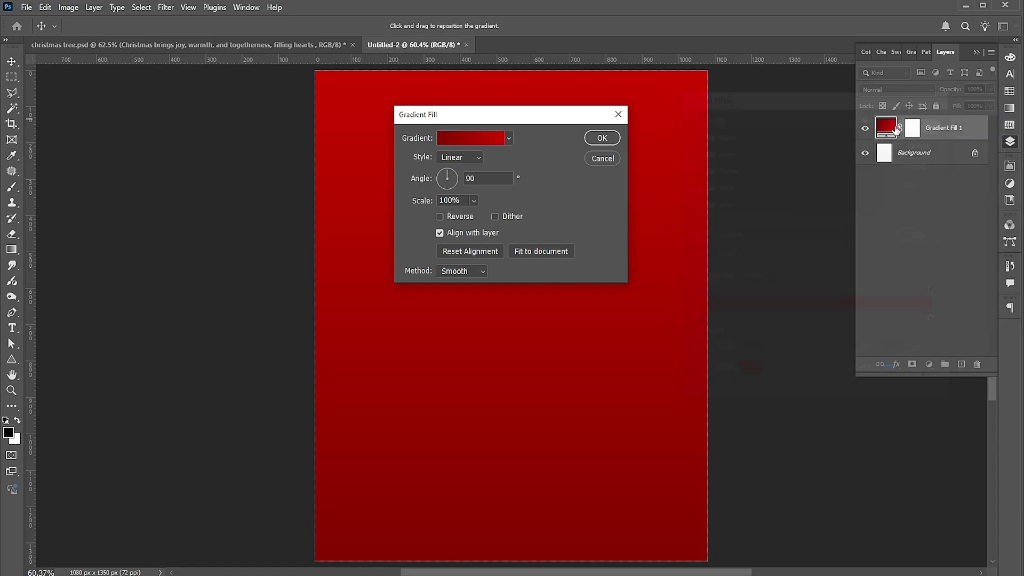
left_click(604, 136)
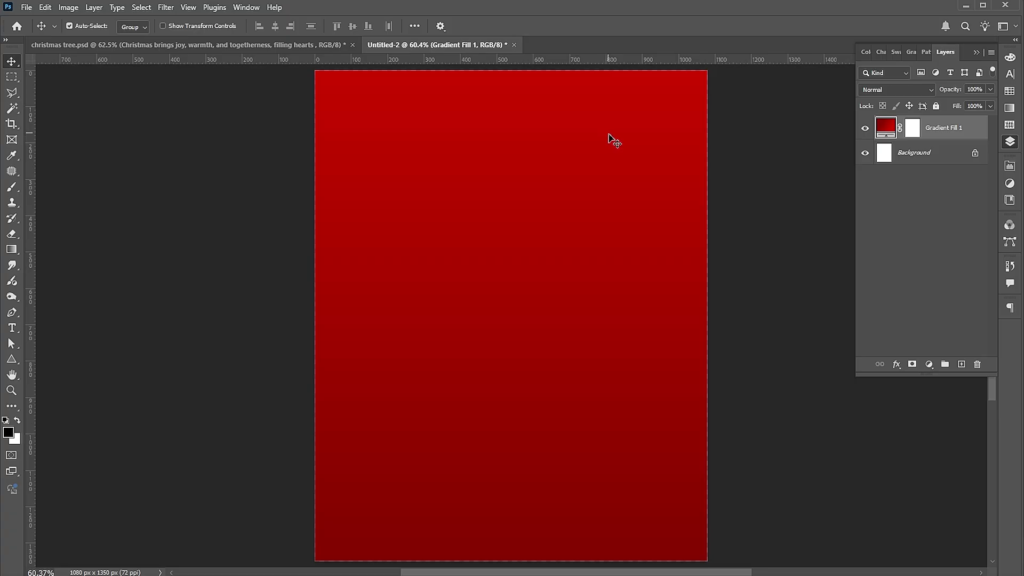
Draw a large white triangle in the upper middle of the poster with the Triangle Tool
left_click(12, 361)
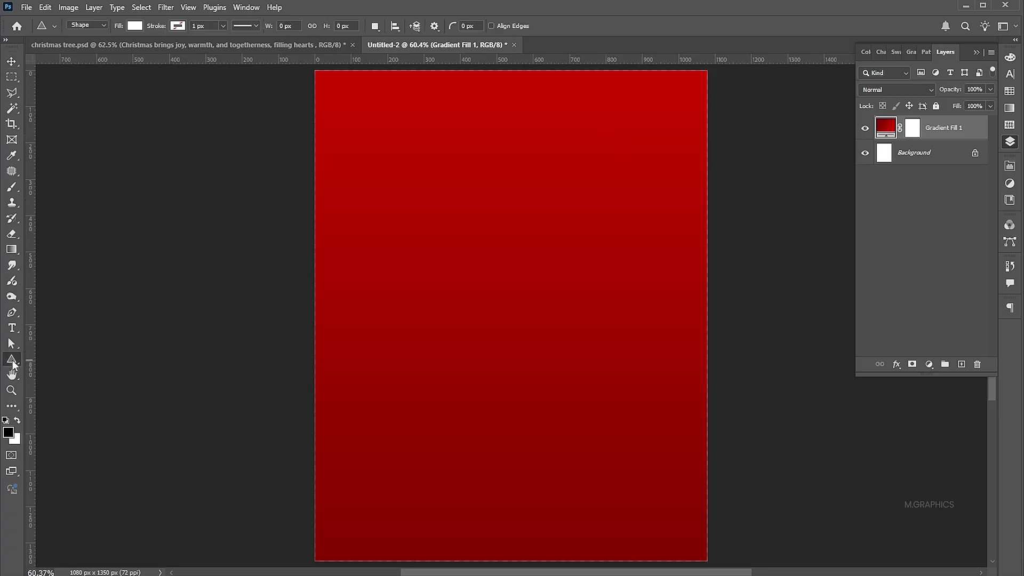
left_click(51, 383)
left_click_drag(469, 233, 663, 526)
Nudge the triangle slightly right and narrow it with Free Transform
key("v")
left_click_drag(554, 348, 560, 349)
key("ctrl+t")
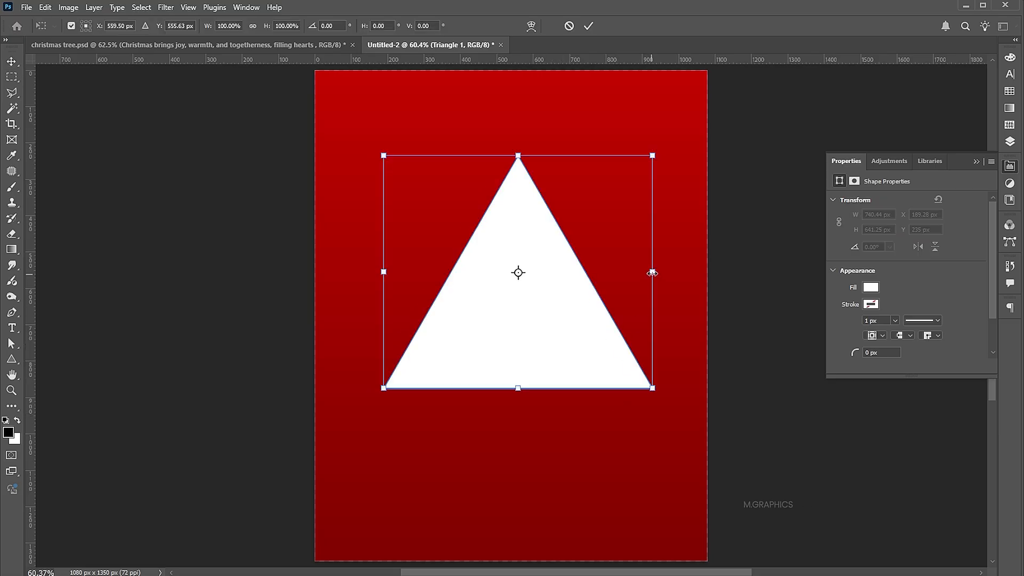
left_click_drag(652, 273, 637, 273)
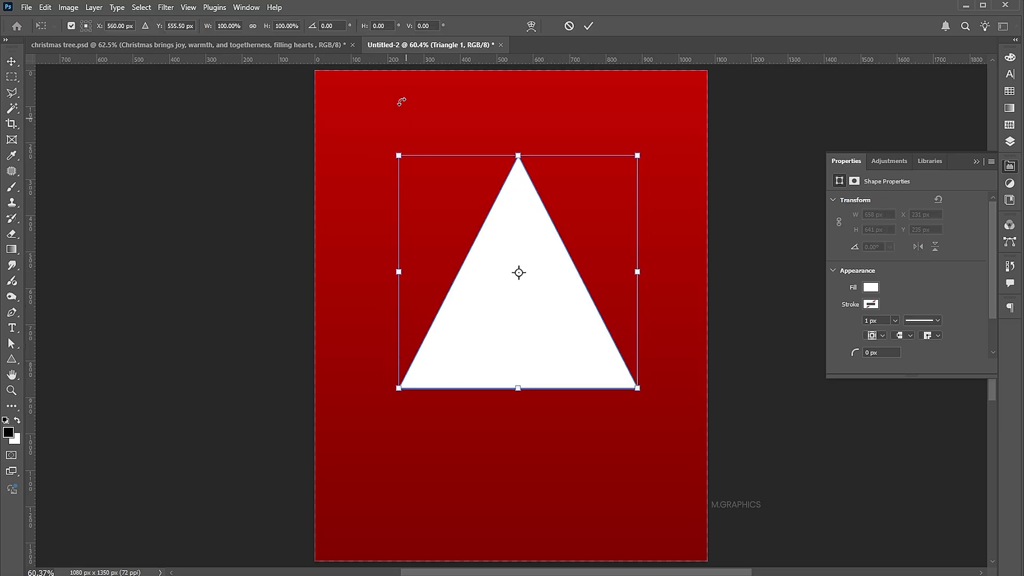
left_click(532, 24)
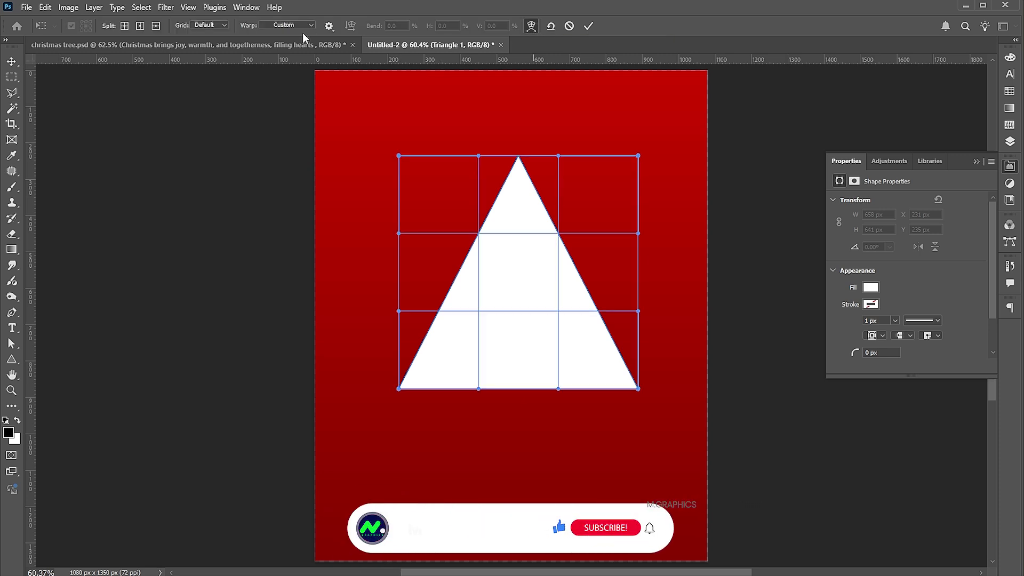
Warp the triangle with an Arc preset and negative bend so its sides curve inward
left_click(283, 25)
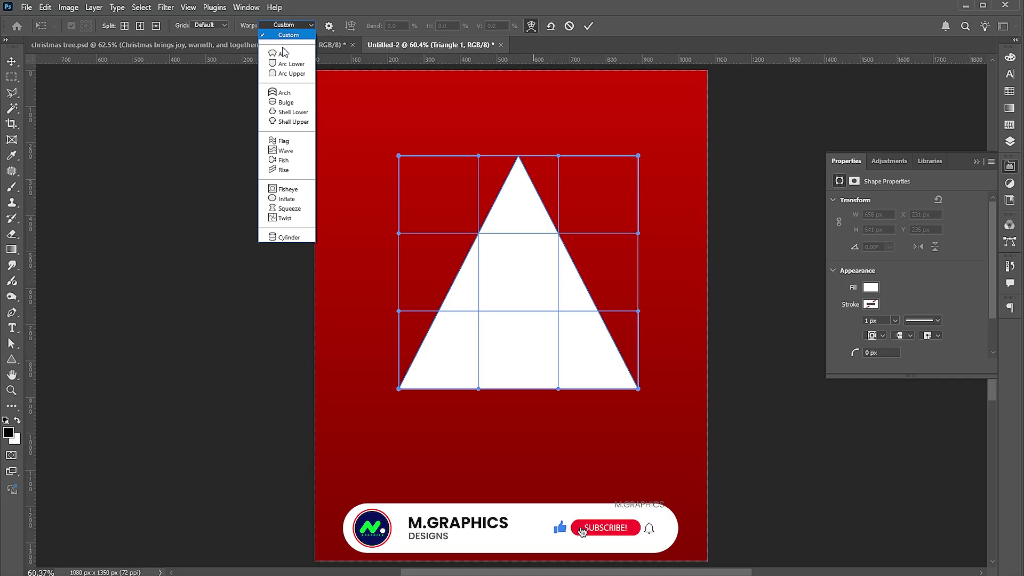
left_click(282, 54)
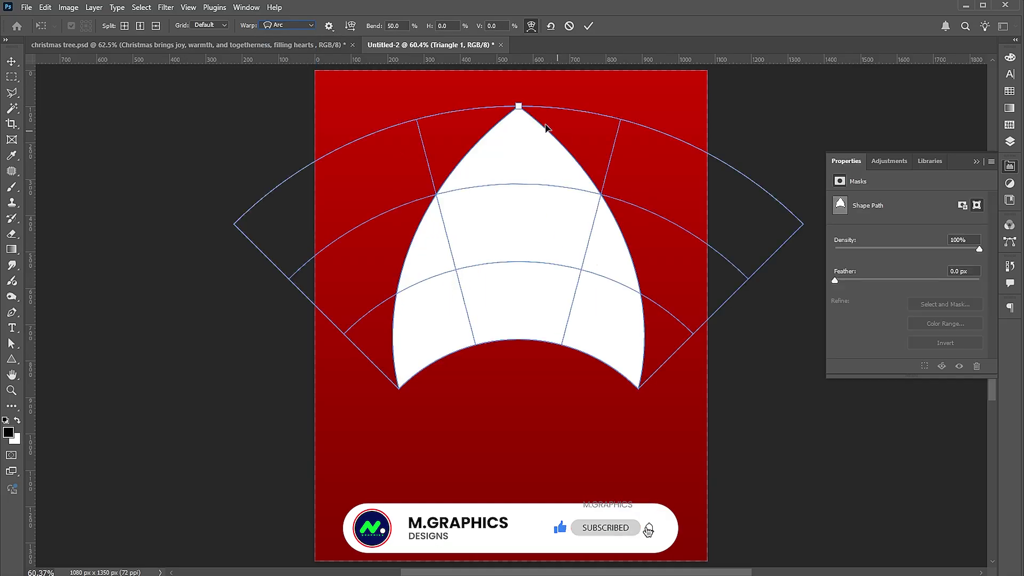
left_click_drag(518, 107, 511, 179)
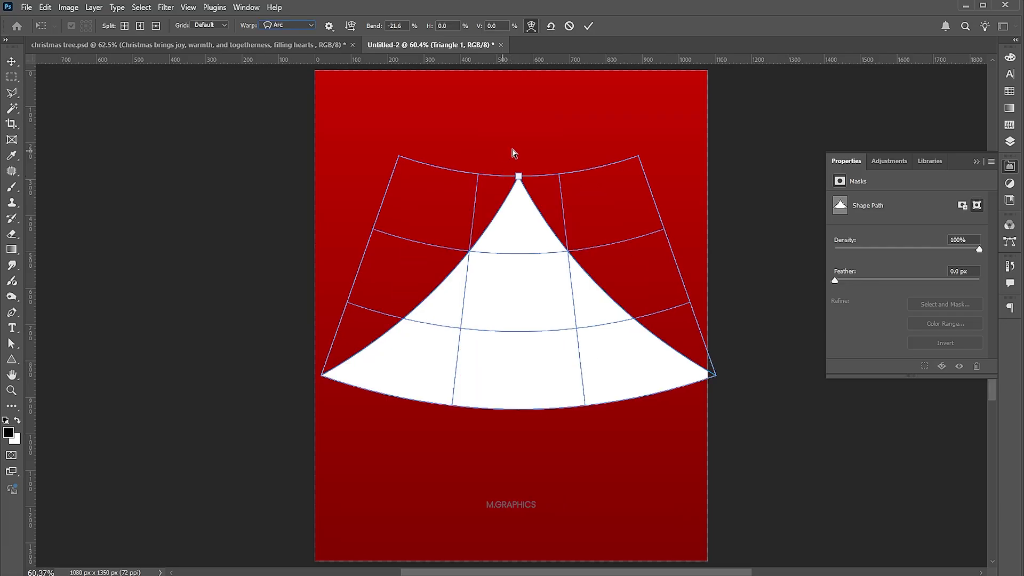
key("Return")
Make the tree shape narrower and taller, and move it to the centre of the poster
key("ctrl+t")
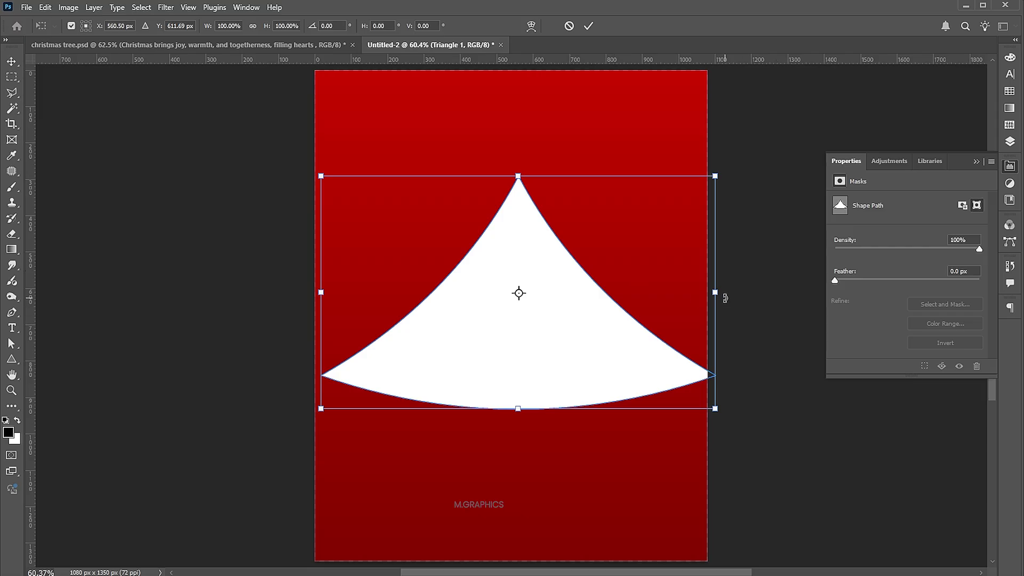
left_click_drag(715, 292, 658, 298)
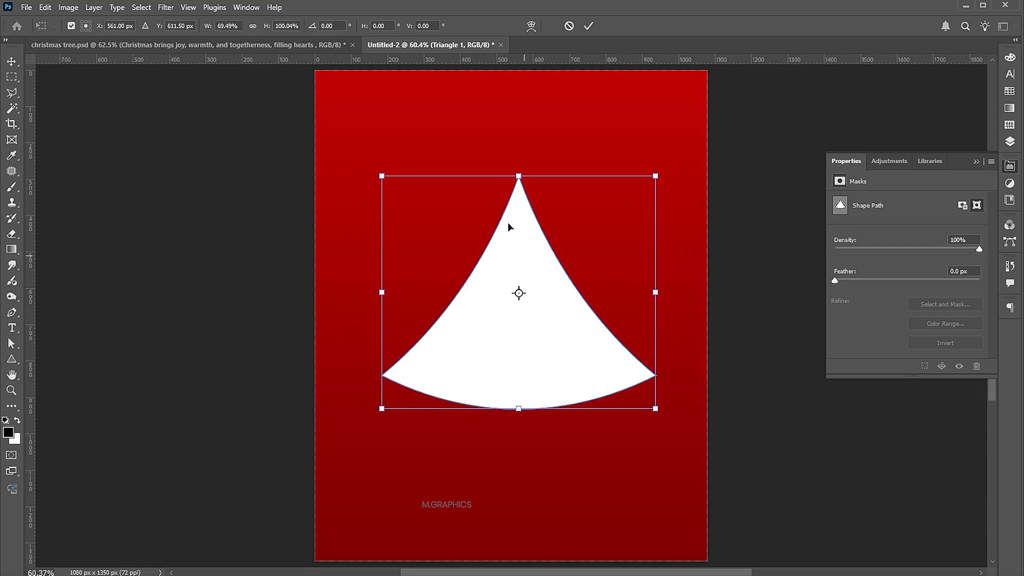
left_click_drag(518, 175, 518, 147)
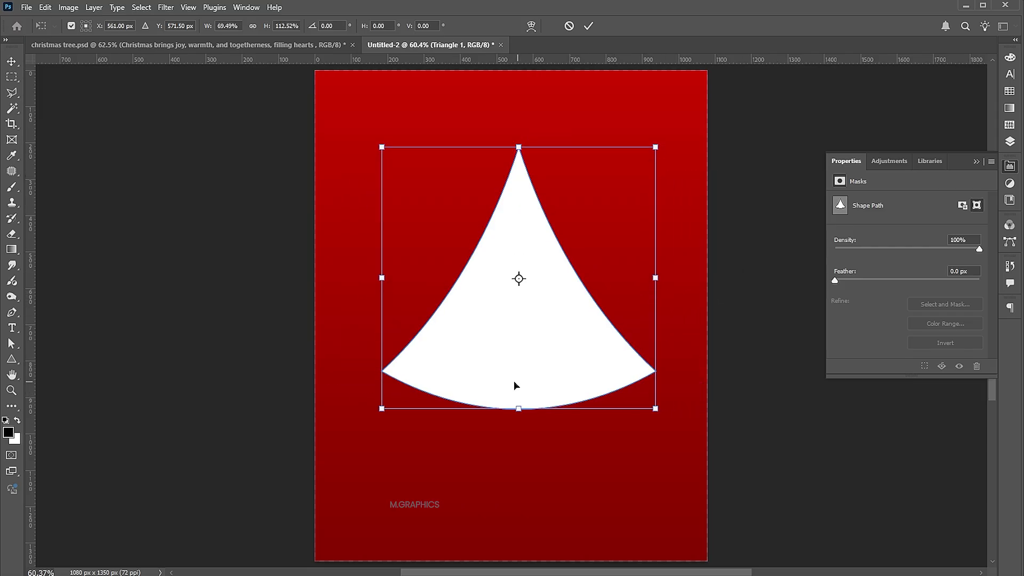
left_click_drag(514, 383, 510, 422)
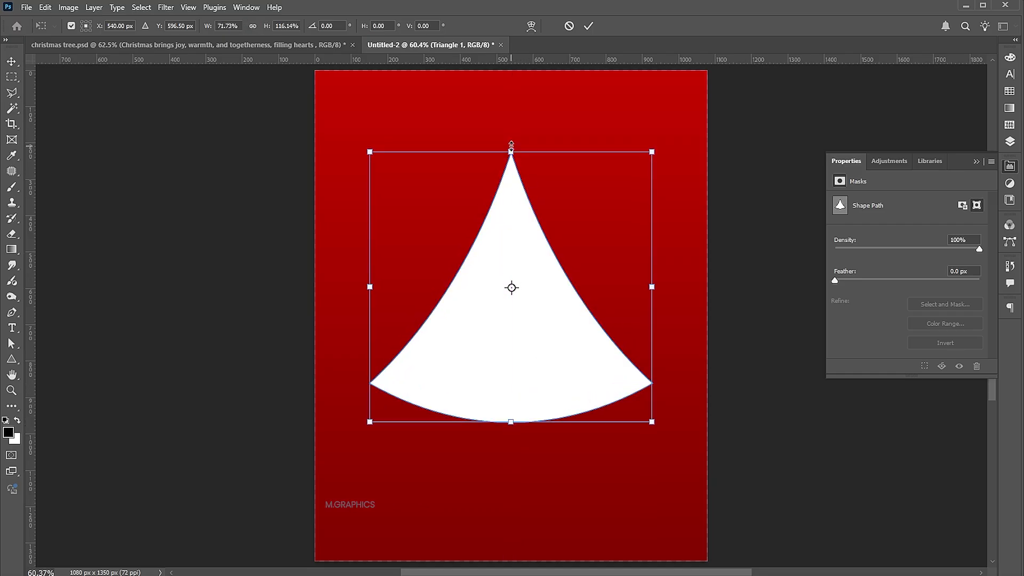
left_click_drag(515, 200, 517, 218)
key("Return")
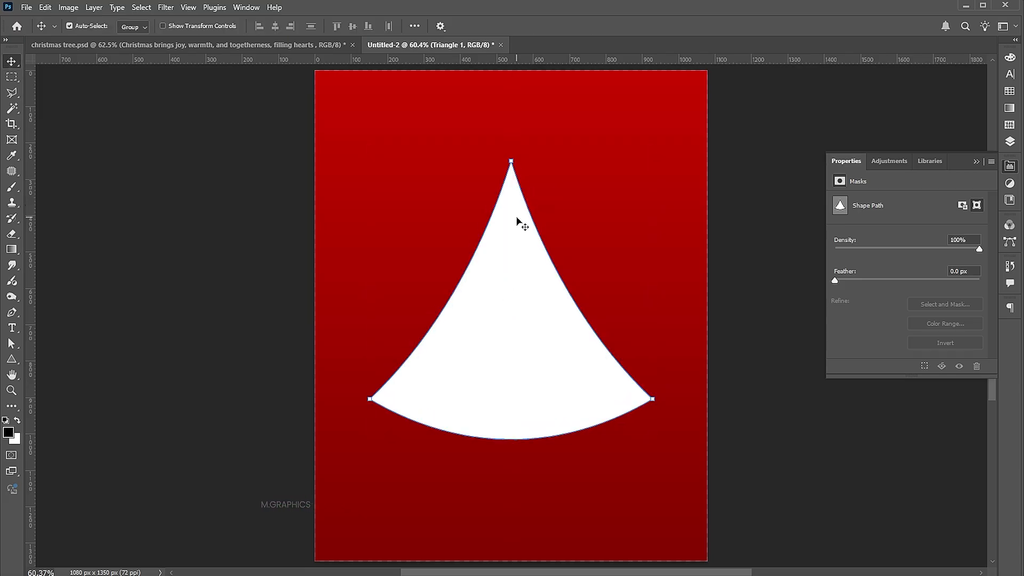
Fill the tree shape with the white-to-black gradient preset
left_click(1009, 108)
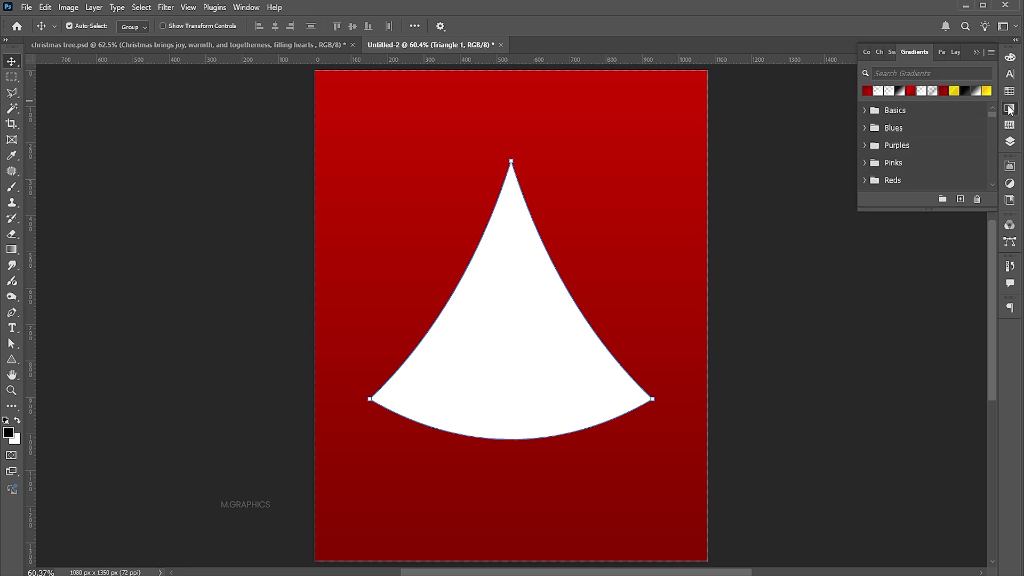
left_click(900, 92)
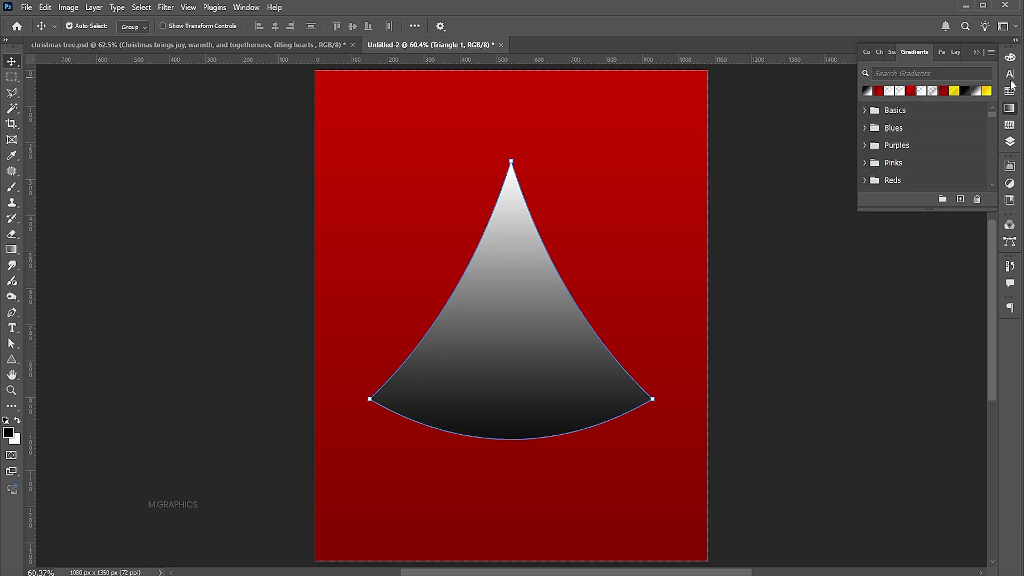
left_click(1010, 141)
Change the tree's gradient colour stop to white and starting opacity stop to 0%
double_click(883, 126)
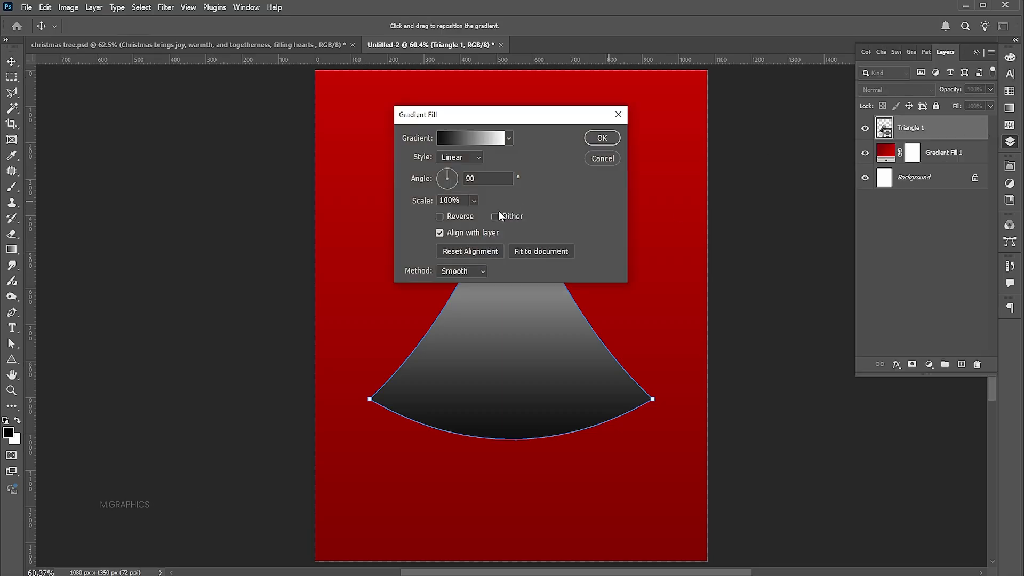
left_click(455, 138)
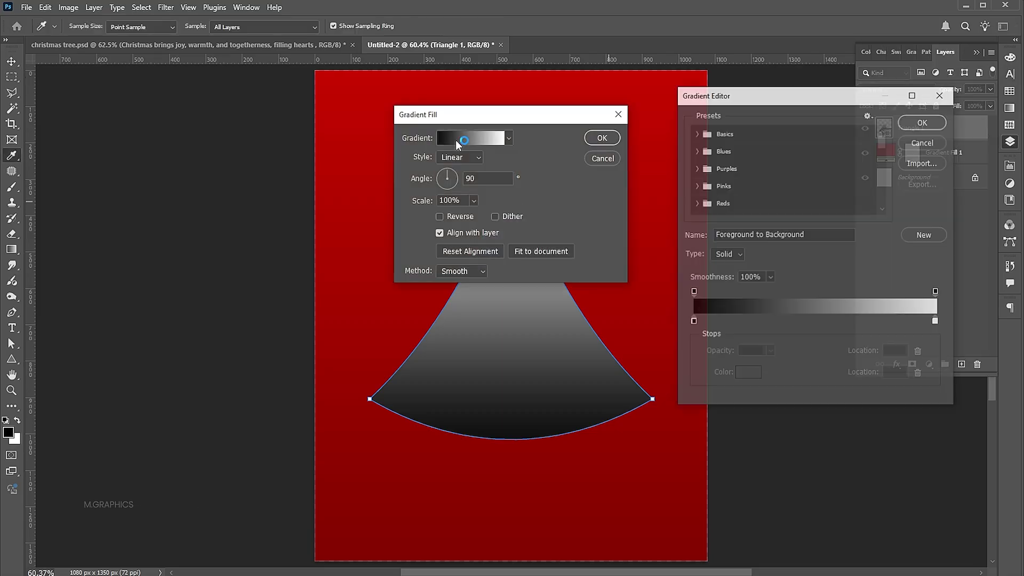
left_click(693, 321)
left_click(750, 374)
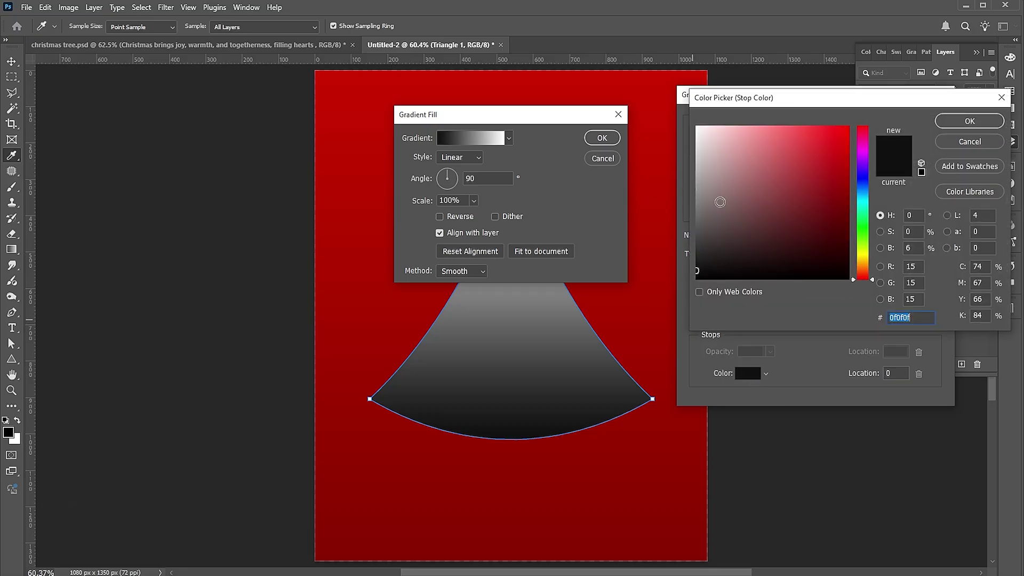
left_click_drag(720, 201, 714, 111)
left_click(964, 119)
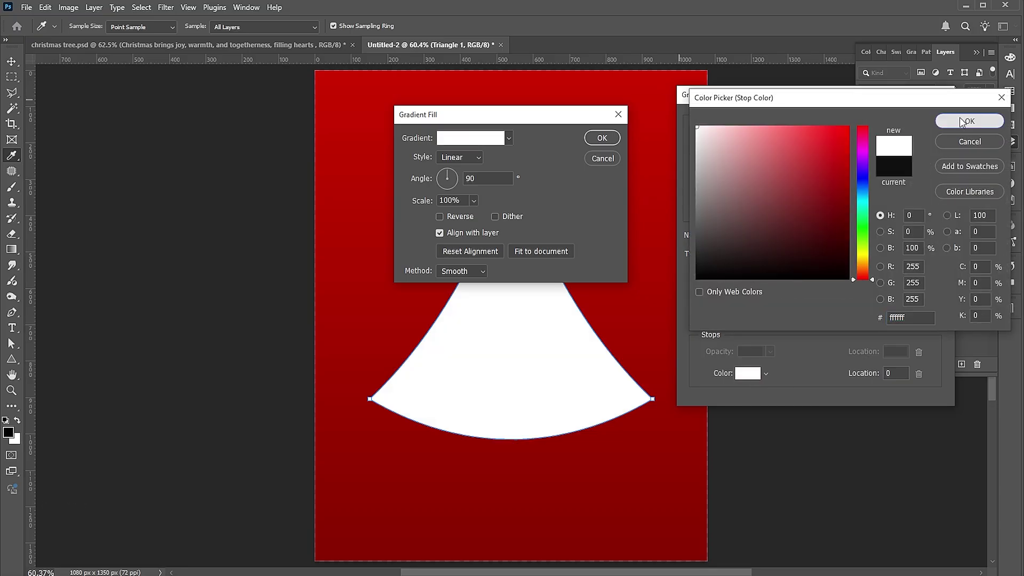
left_click(692, 293)
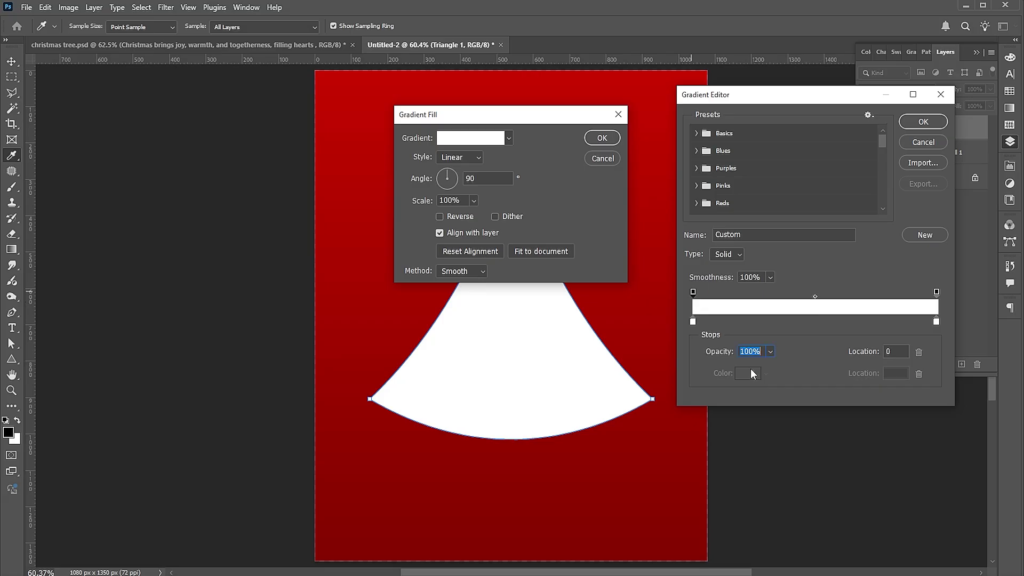
type("0")
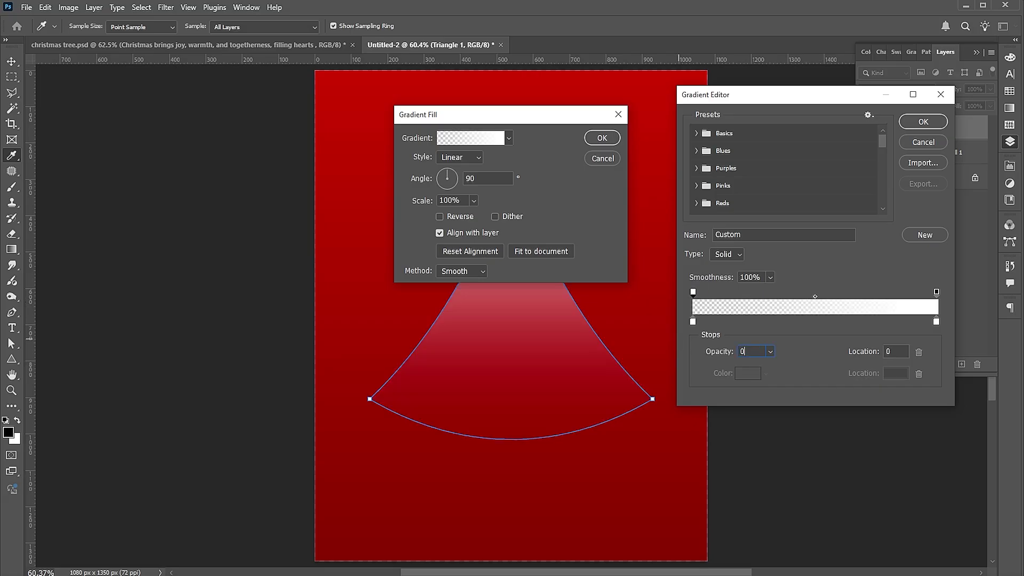
key("Return")
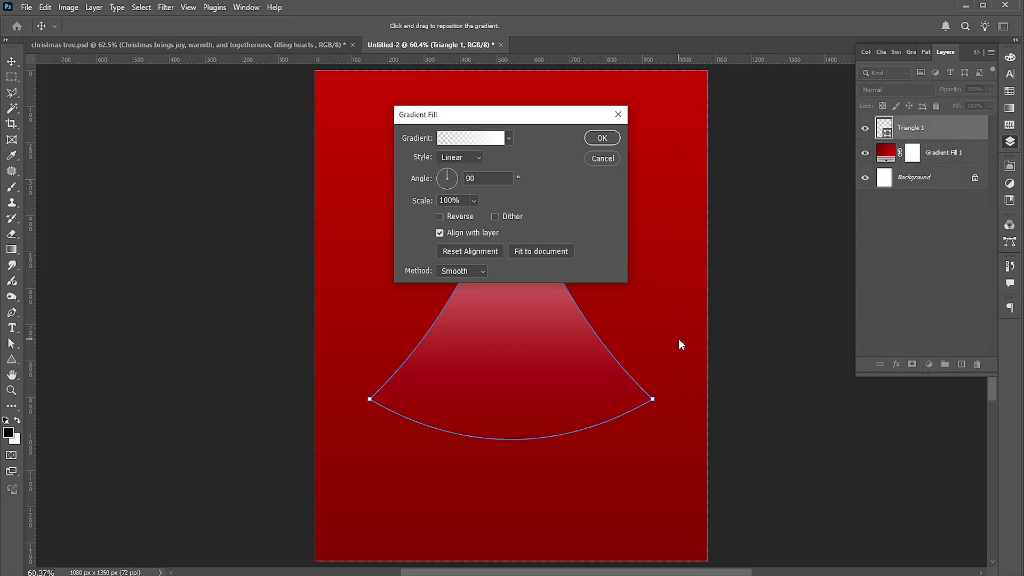
left_click(592, 139)
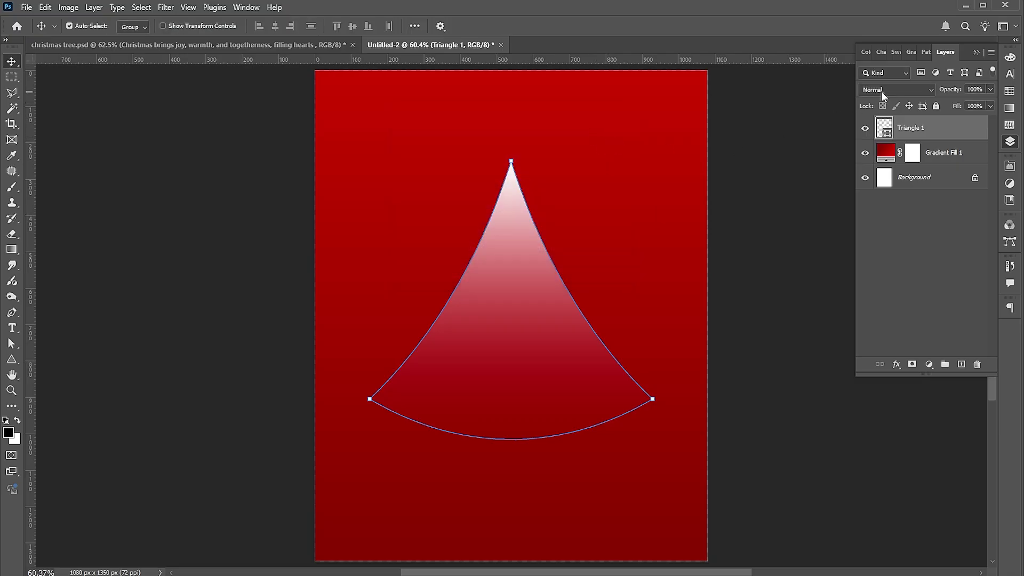
Set the tree layer to Dissolve blending and pull its tip anchor higher
left_click(880, 90)
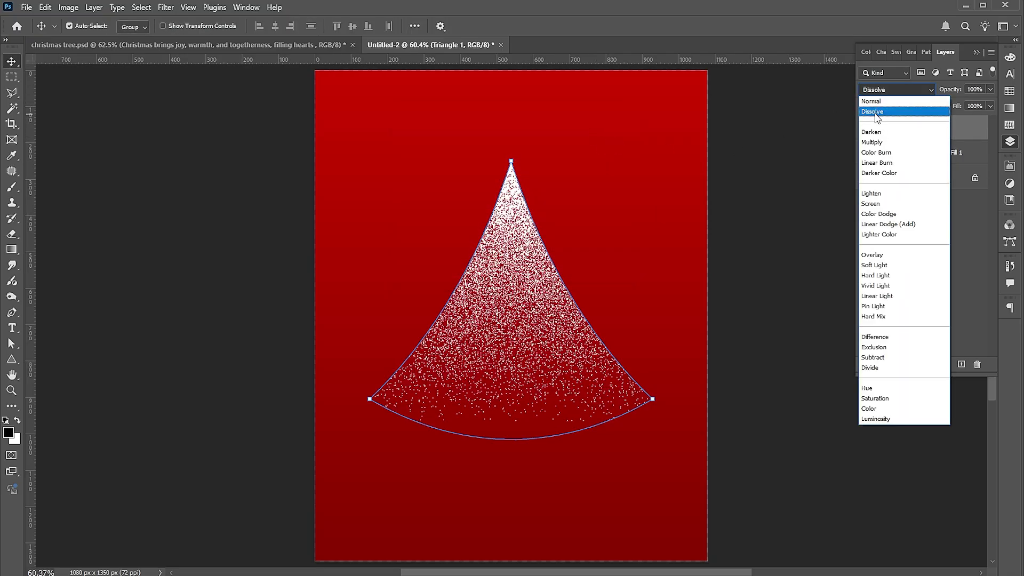
left_click(878, 112)
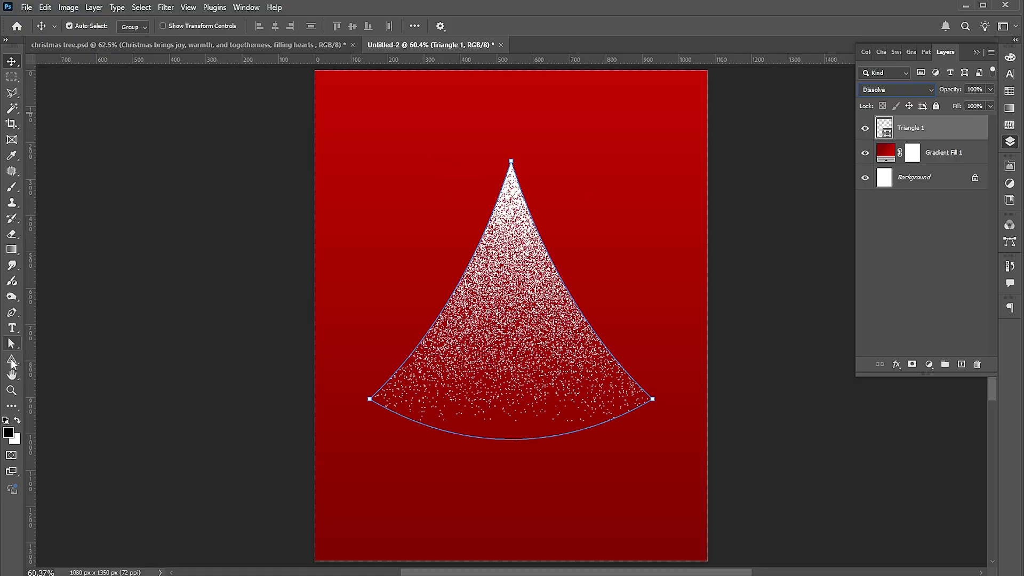
left_click(11, 344)
left_click_drag(512, 161, 511, 141)
key("v")
left_click(638, 165)
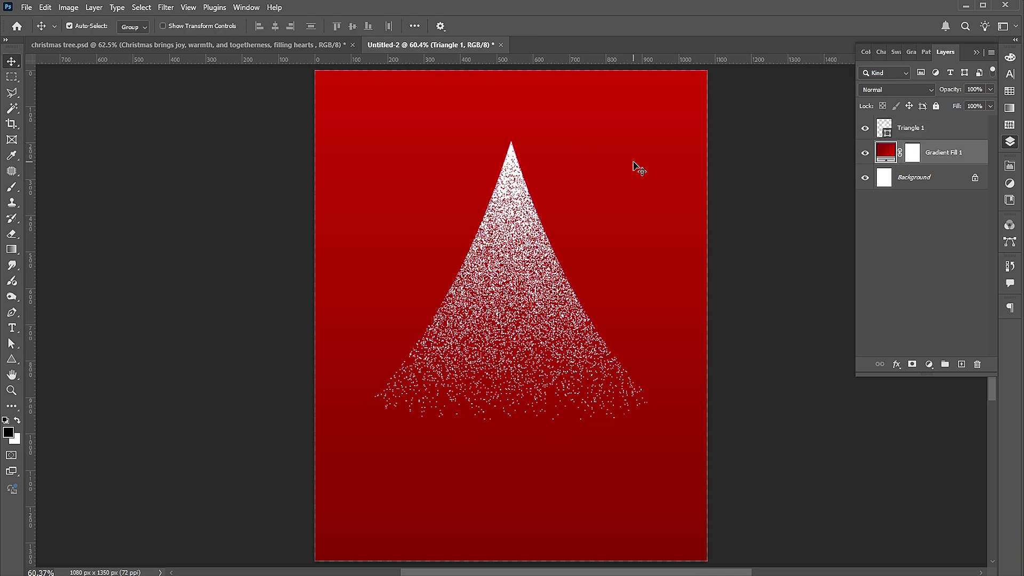
Widen the tree to about 108% and set its opacity to 40%
left_click(754, 257)
left_click(561, 314)
key("ctrl+t")
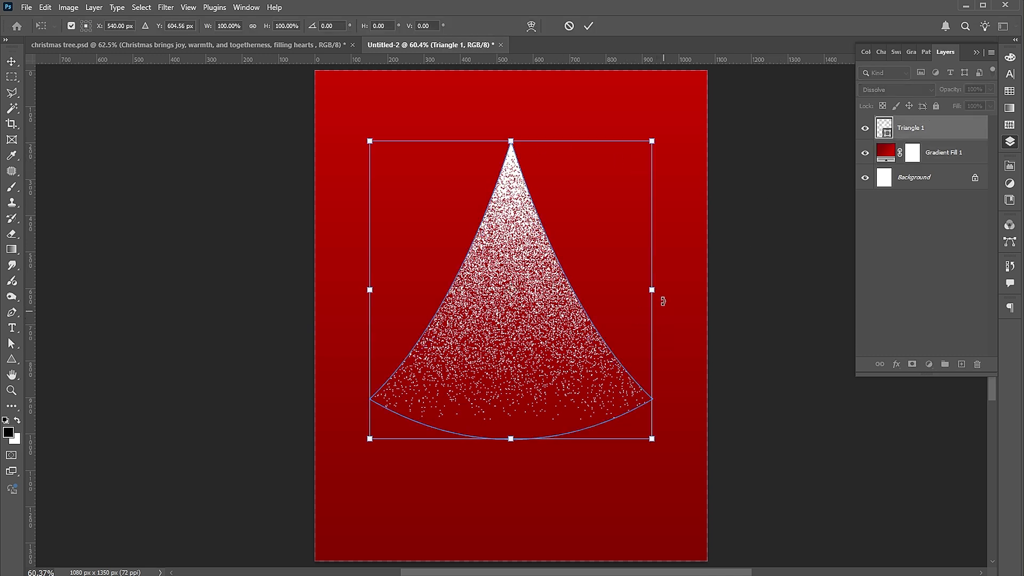
left_click_drag(653, 290, 663, 290)
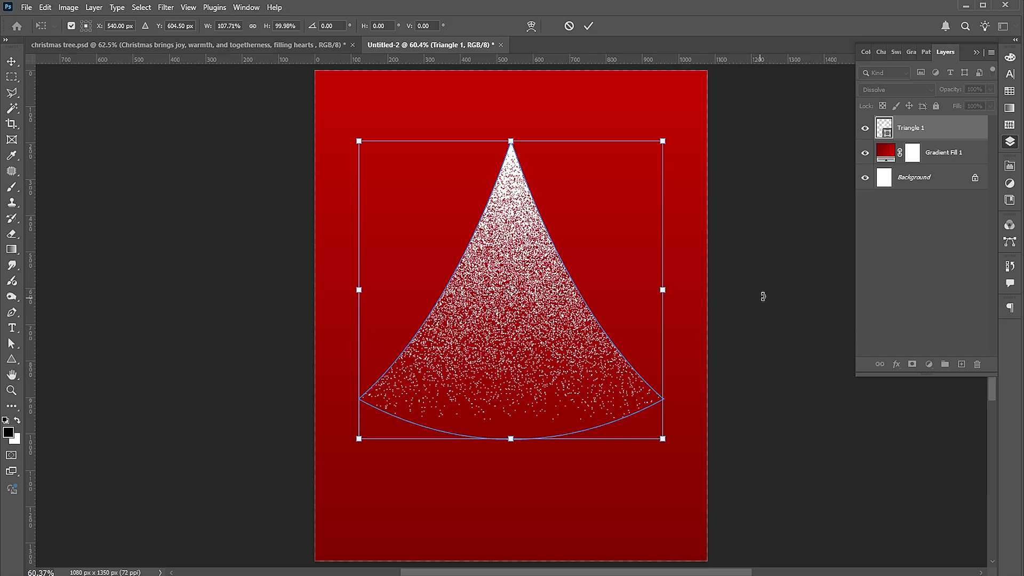
key("Return")
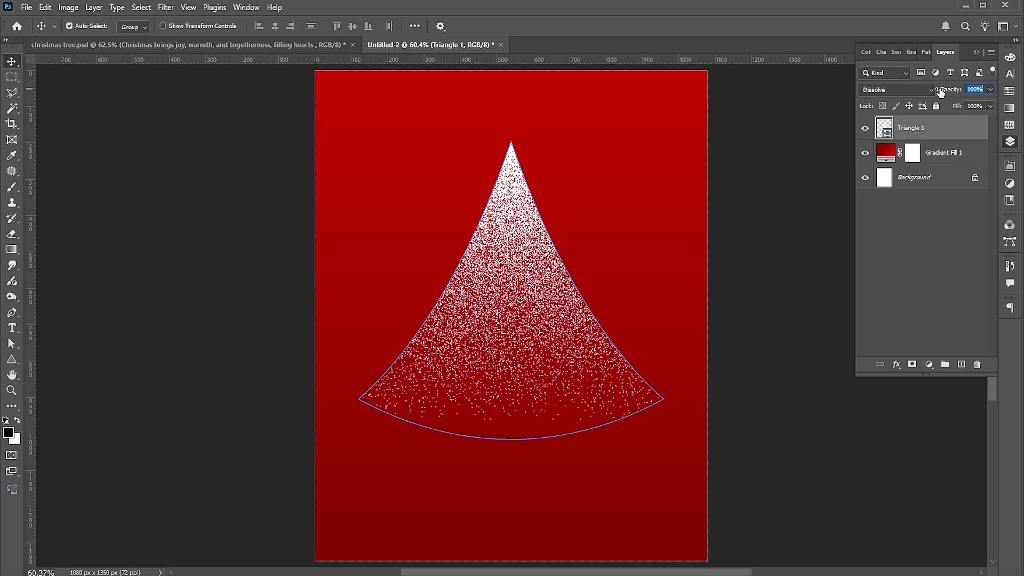
type("40")
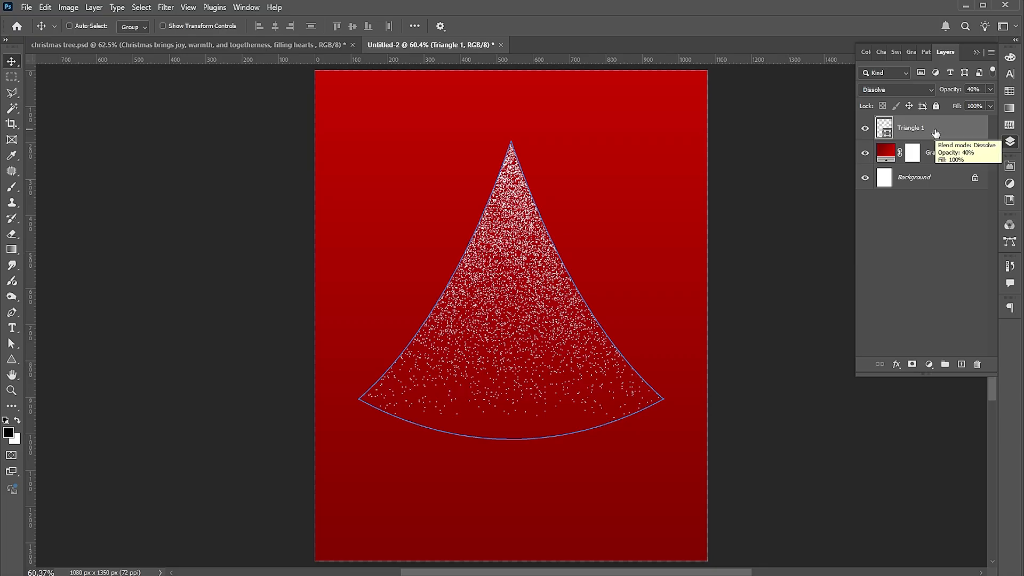
Duplicate the speckled tree layer and set the copy's opacity to 100%
key("ctrl+j")
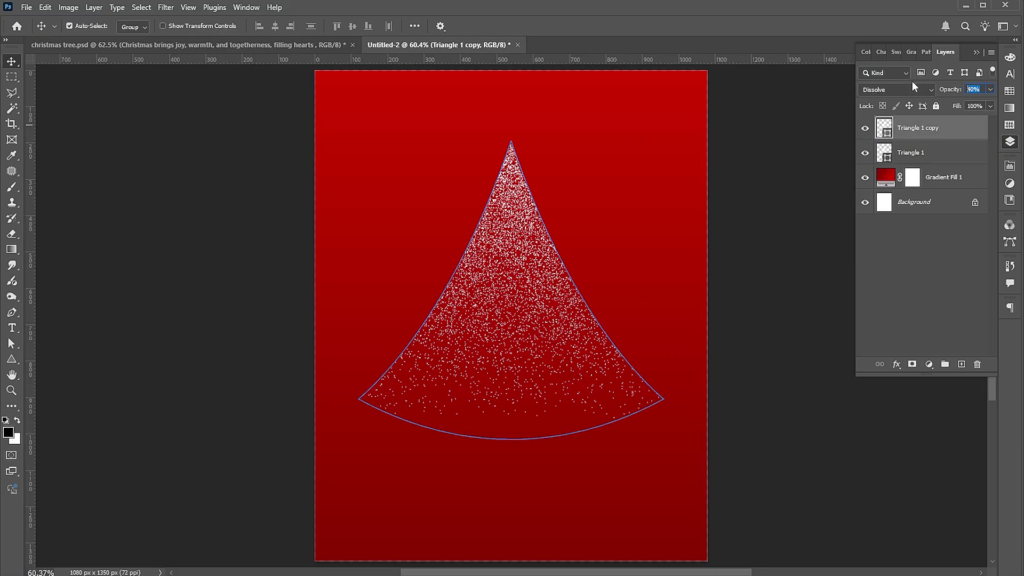
type("100")
key("Return")
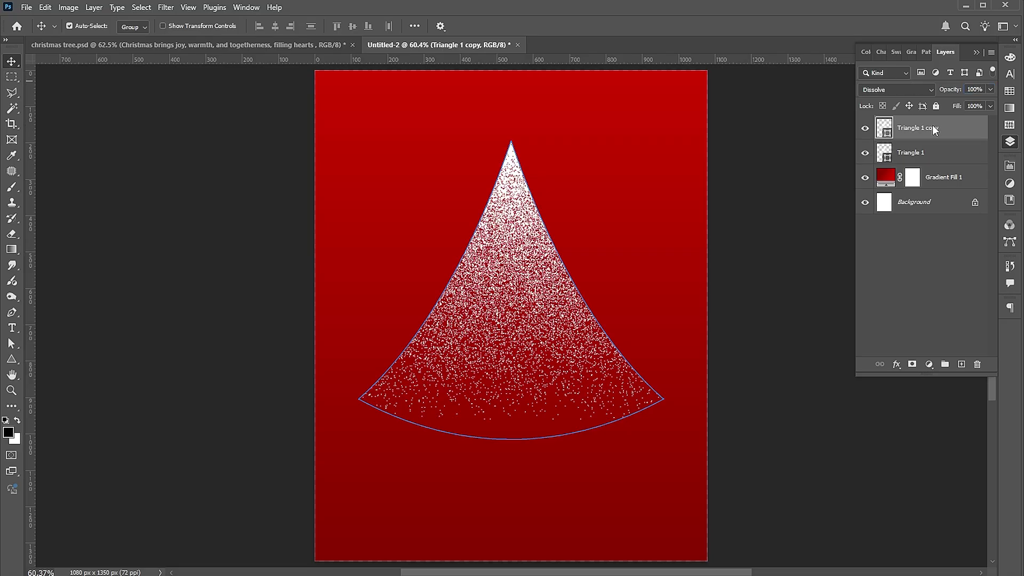
Set the copy's gradient scale to 79% and move its colour and opacity stops to 34
double_click(881, 128)
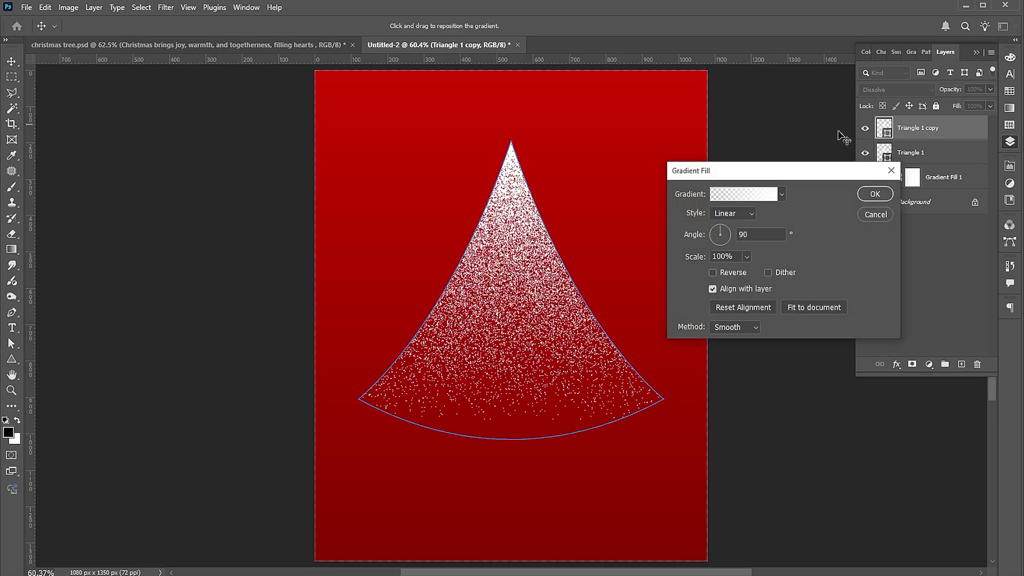
left_click(747, 257)
left_click_drag(746, 270, 736, 270)
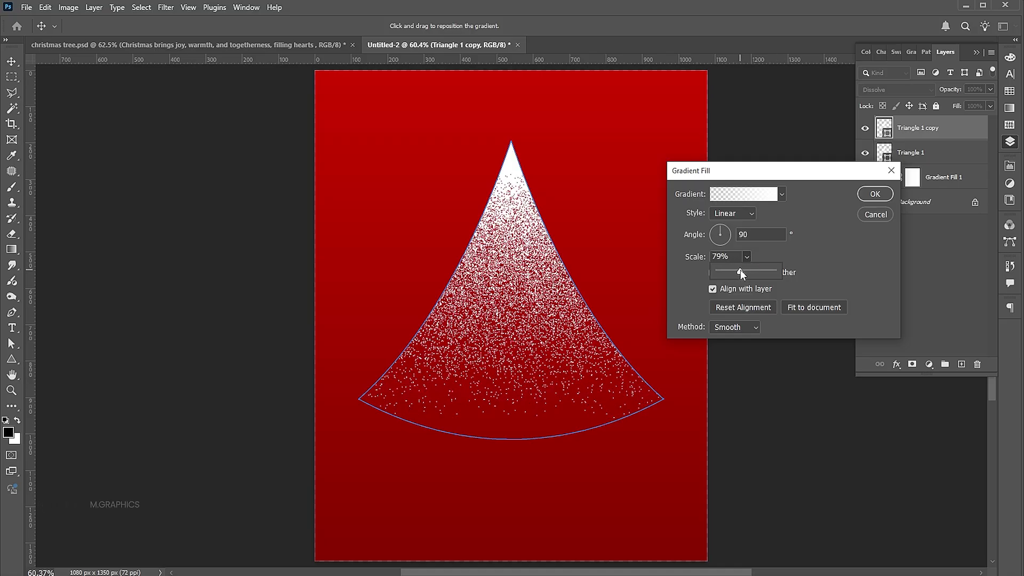
left_click(780, 194)
left_click(780, 195)
left_click(766, 195)
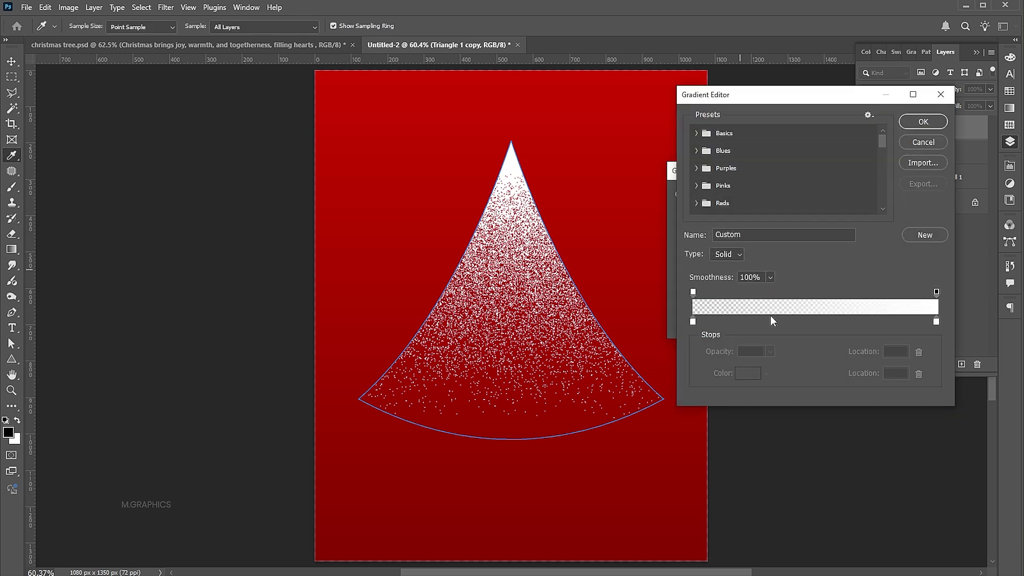
left_click_drag(693, 322, 775, 321)
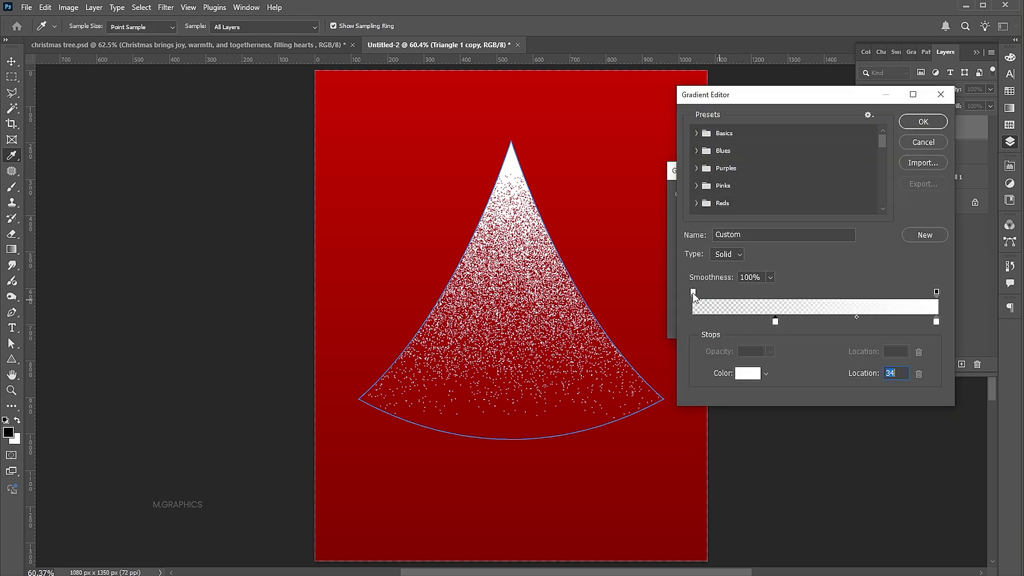
left_click_drag(692, 292, 780, 302)
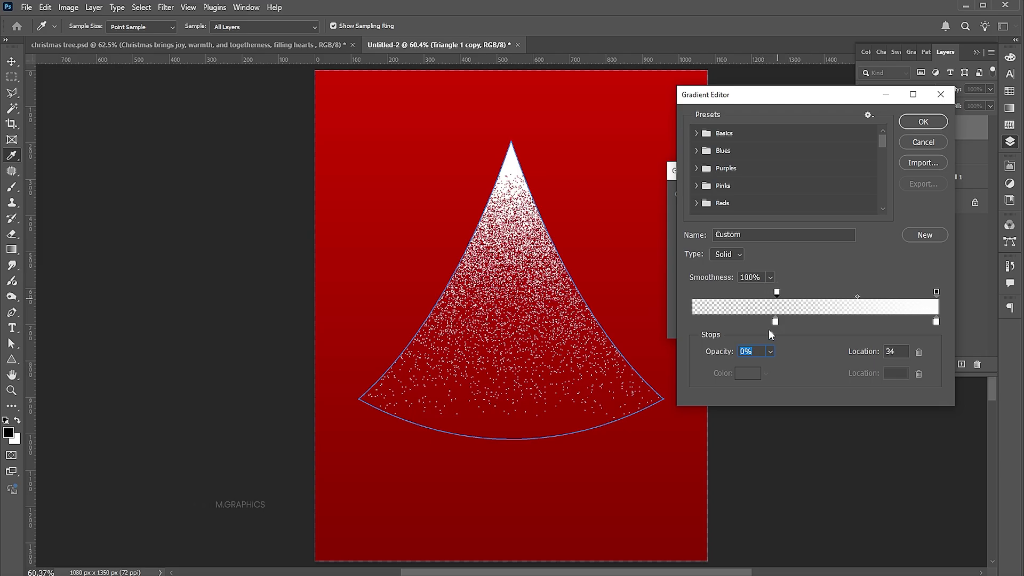
left_click(776, 322)
left_click(925, 121)
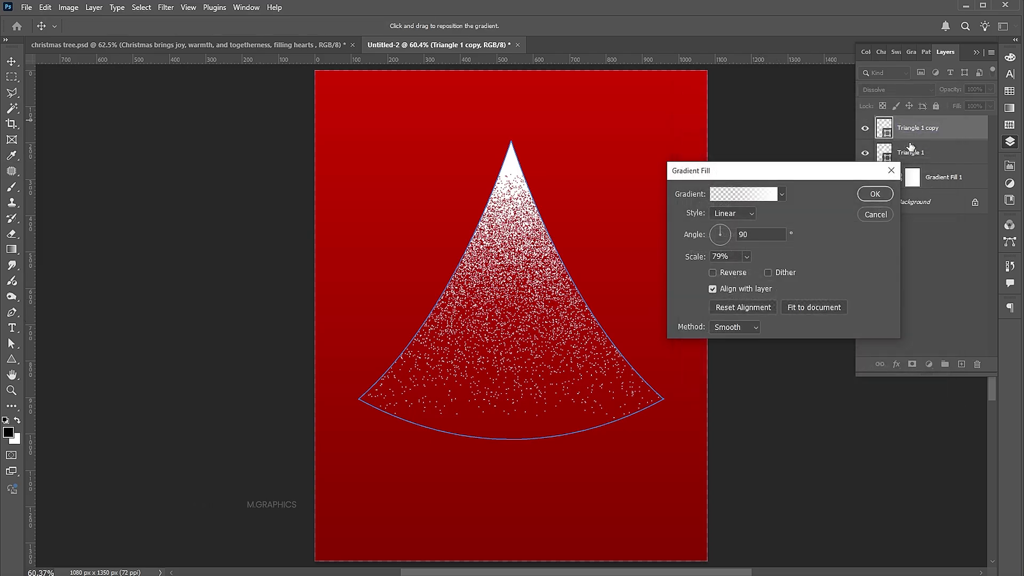
left_click(873, 194)
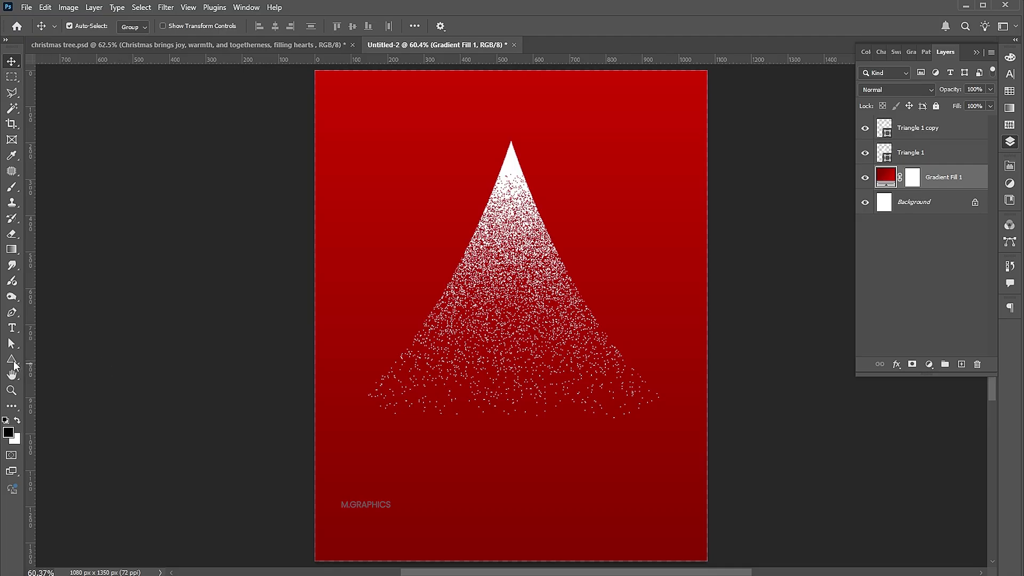
Create a four-point star with the Polygon tool and rotate it 45°
left_click(12, 360)
left_click(78, 382)
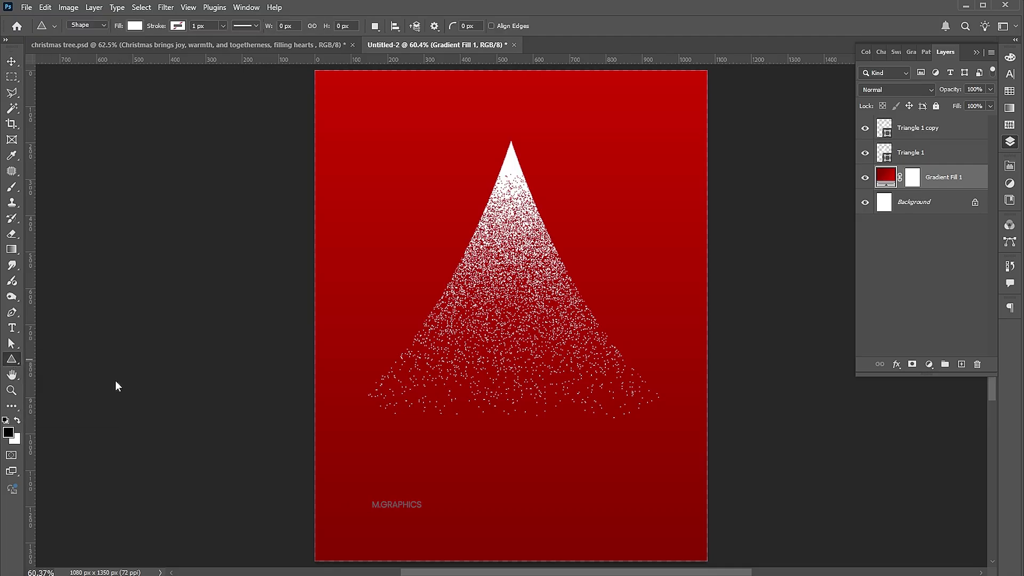
key("shift+u")
left_click(408, 195)
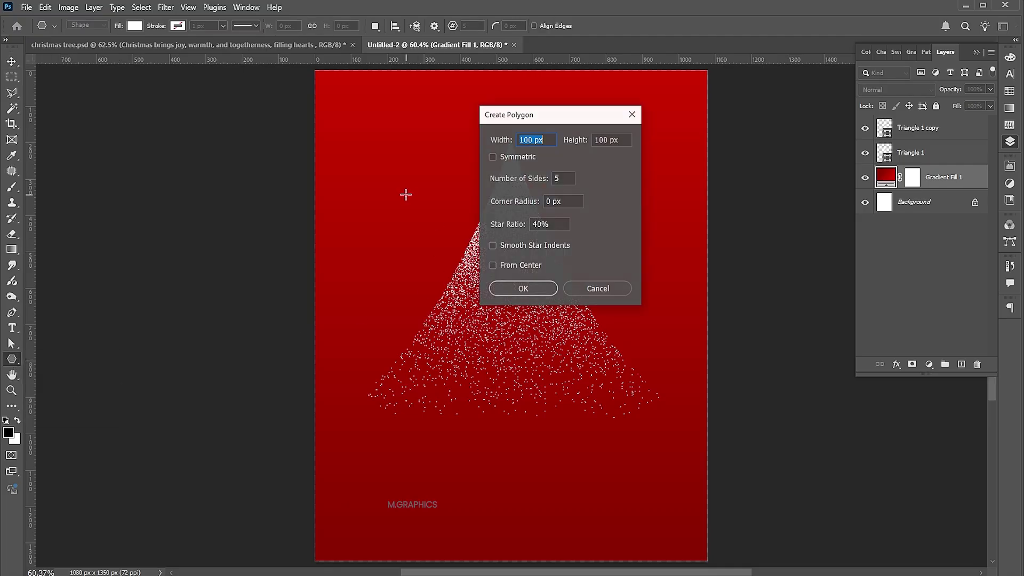
double_click(560, 178)
type("4")
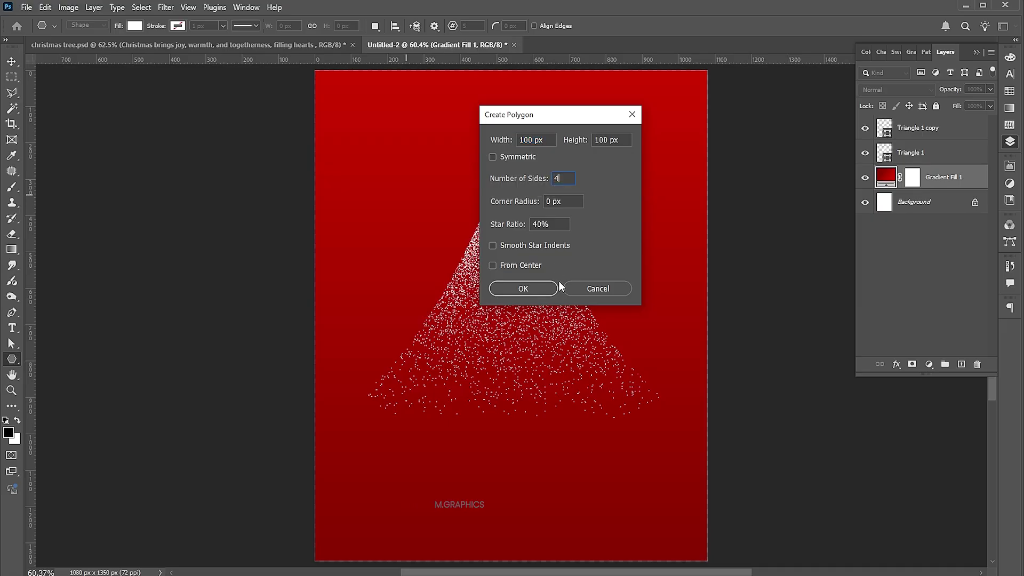
left_click(542, 287)
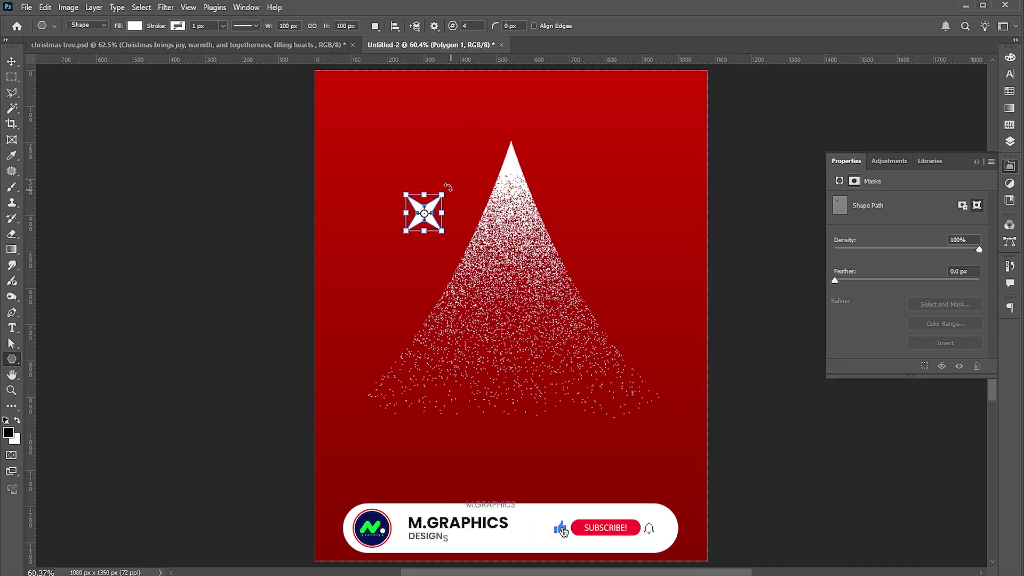
left_click_drag(448, 188, 421, 176)
key("v")
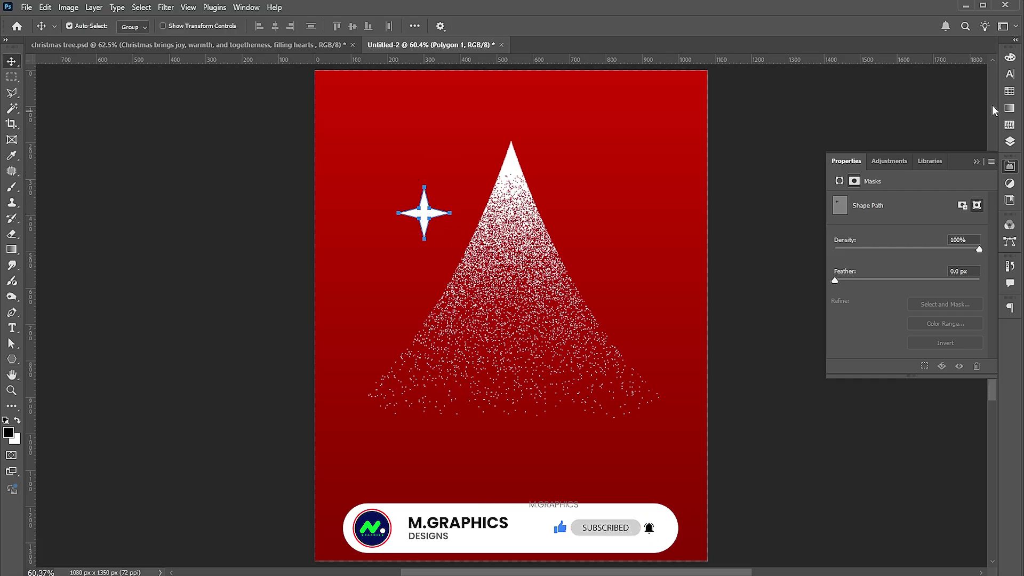
Fill the star with the yellow gradient, shrink it, and place it just above the tree tip
left_click(1010, 107)
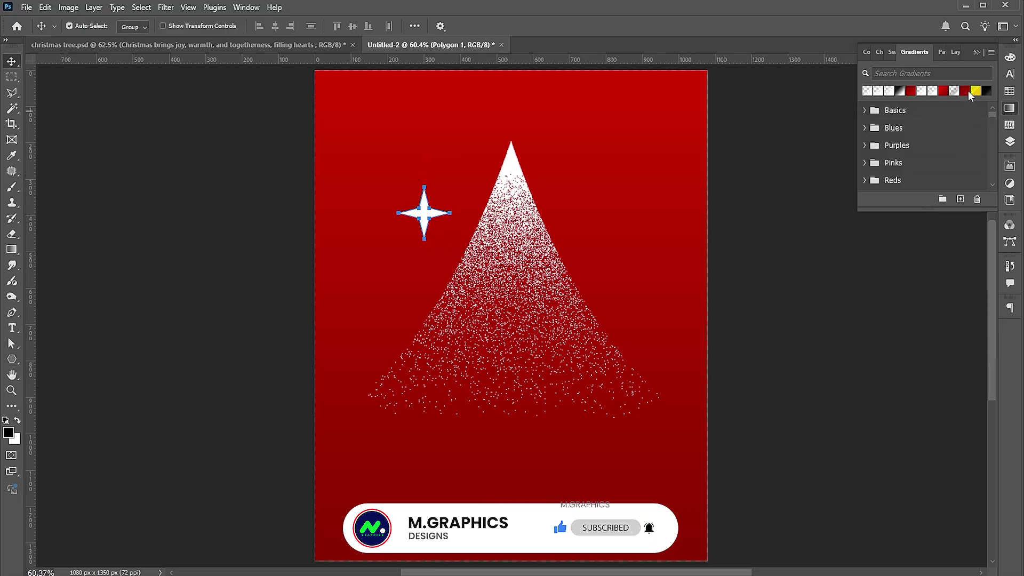
left_click(975, 91)
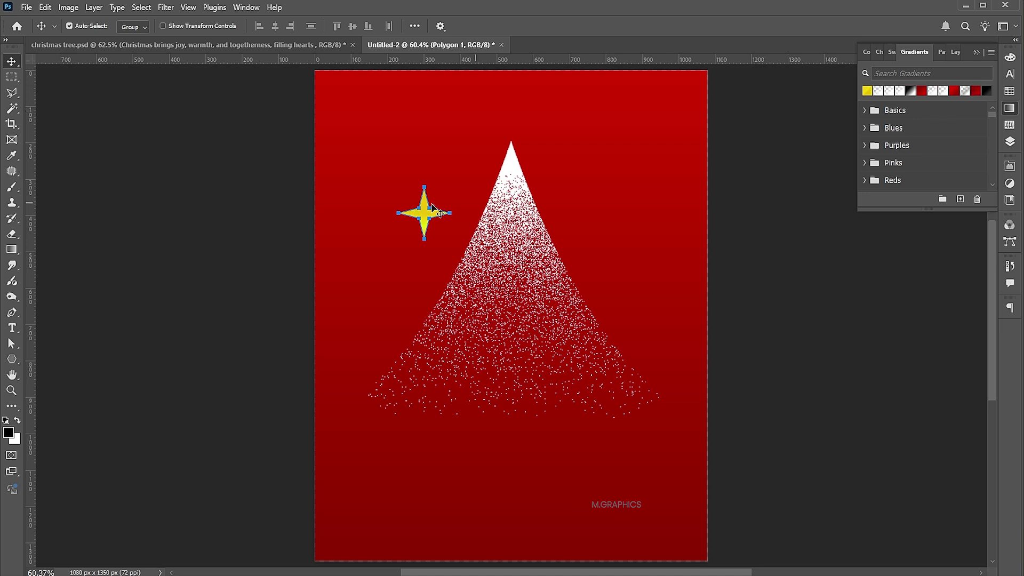
left_click_drag(425, 209, 514, 132)
key("ctrl+t")
key("Return")
left_click(680, 216)
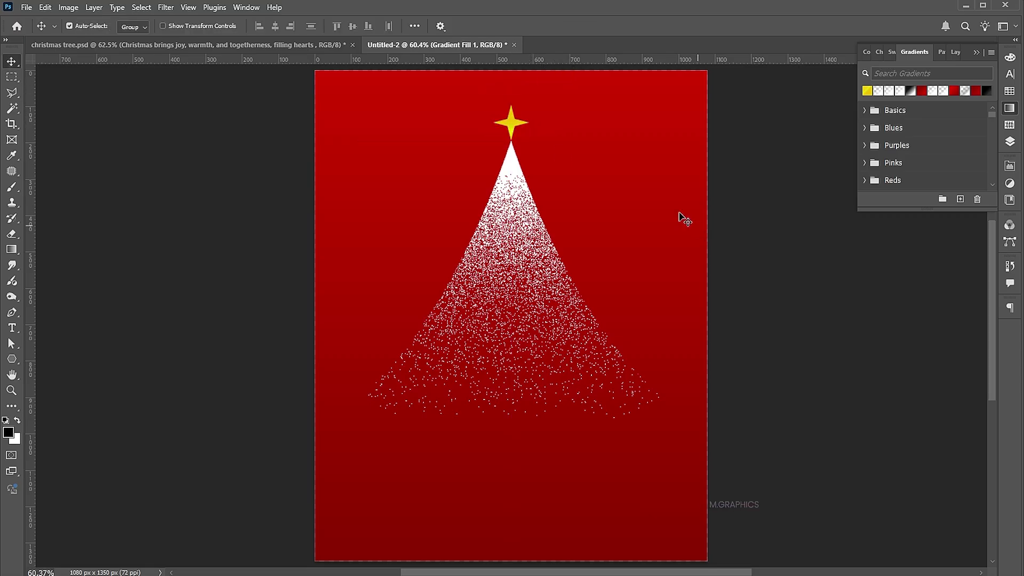
left_click(514, 124)
key("Up")
key("Up")
key("Up")
key("Up")
key("Up")
key("Up")
key("Up")
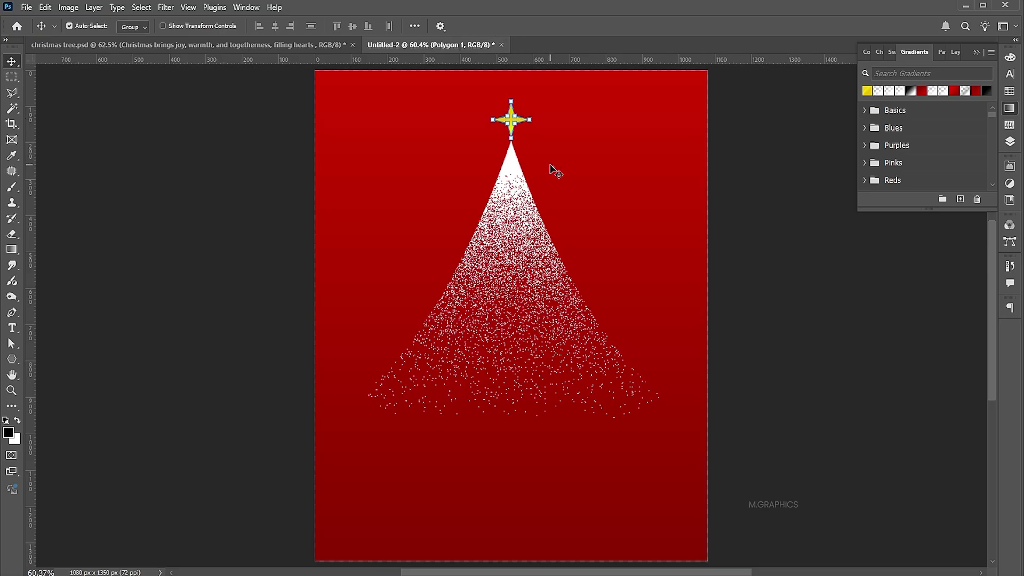
left_click(661, 196)
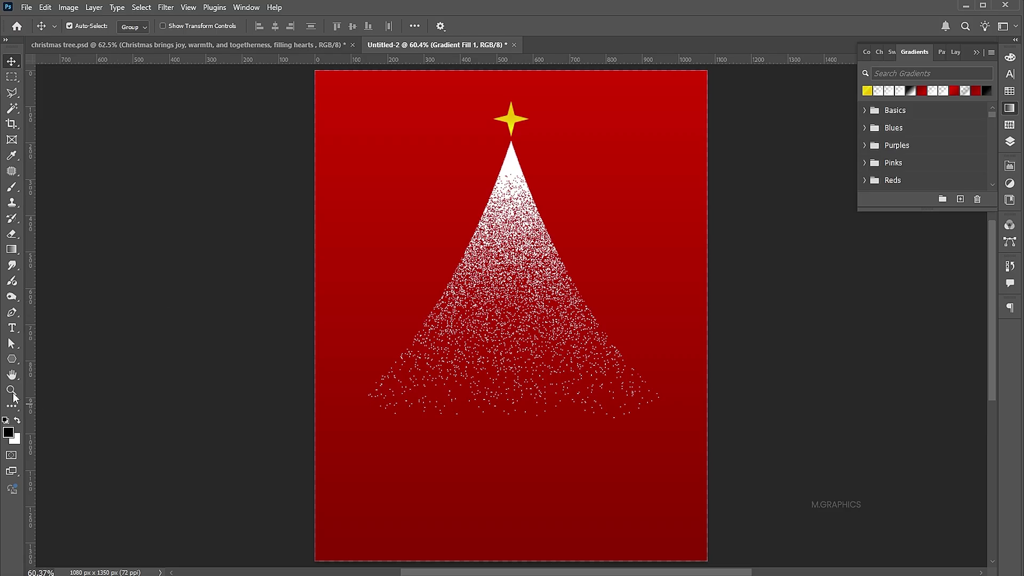
Create a six-point and an eight-point white star near the upper tree
left_click(12, 359)
left_click(464, 235)
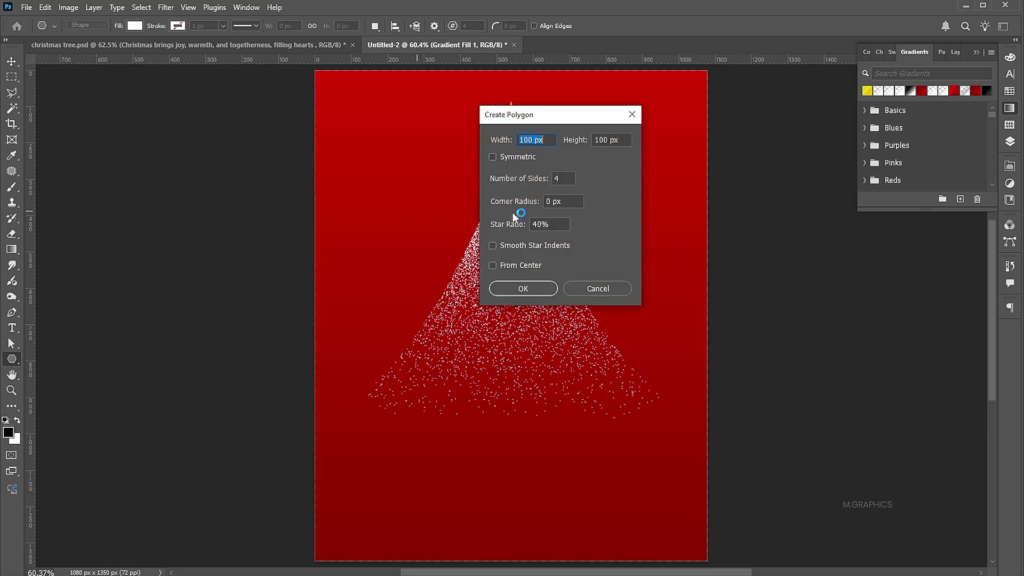
double_click(558, 179)
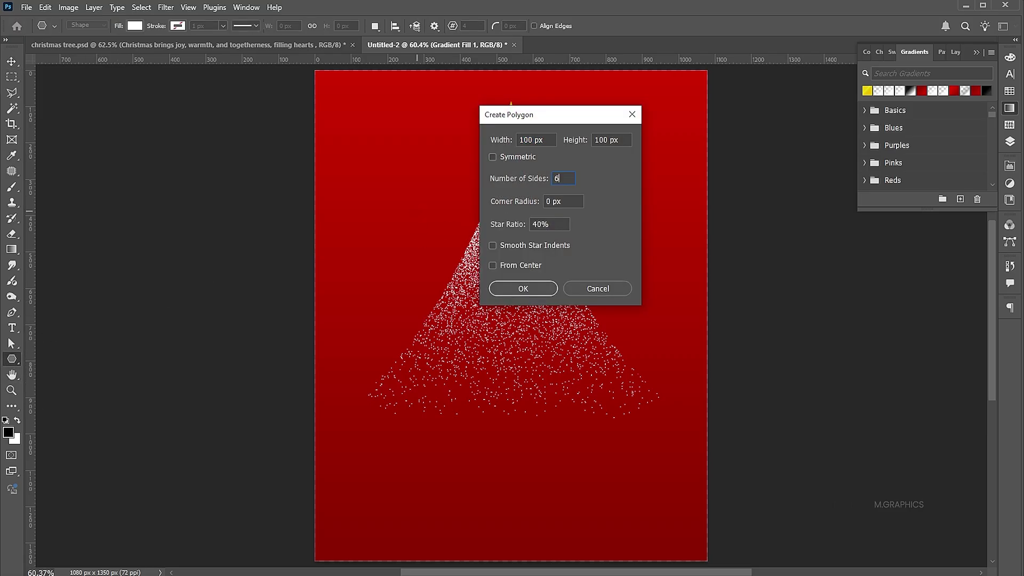
key("Return")
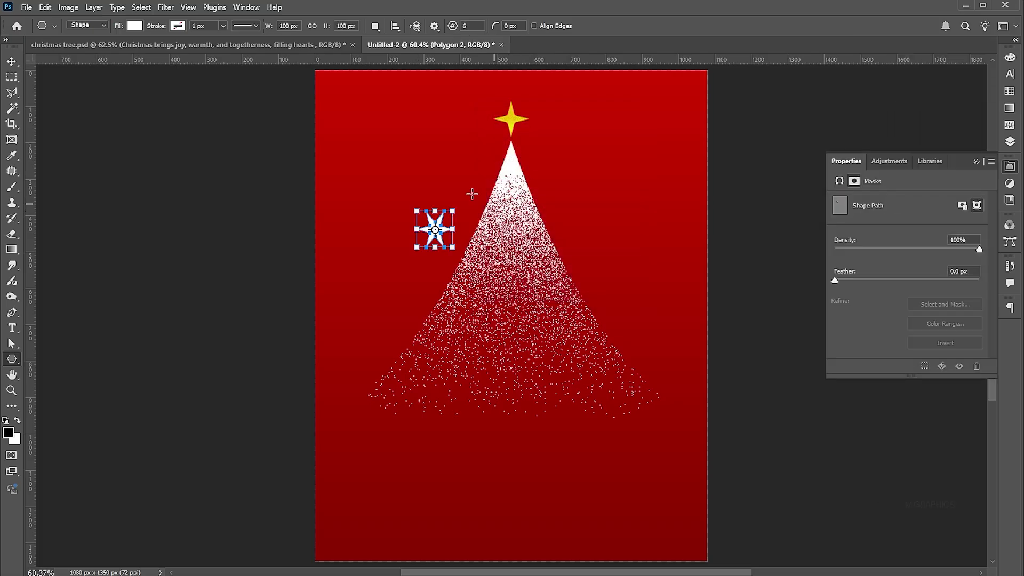
left_click(463, 176)
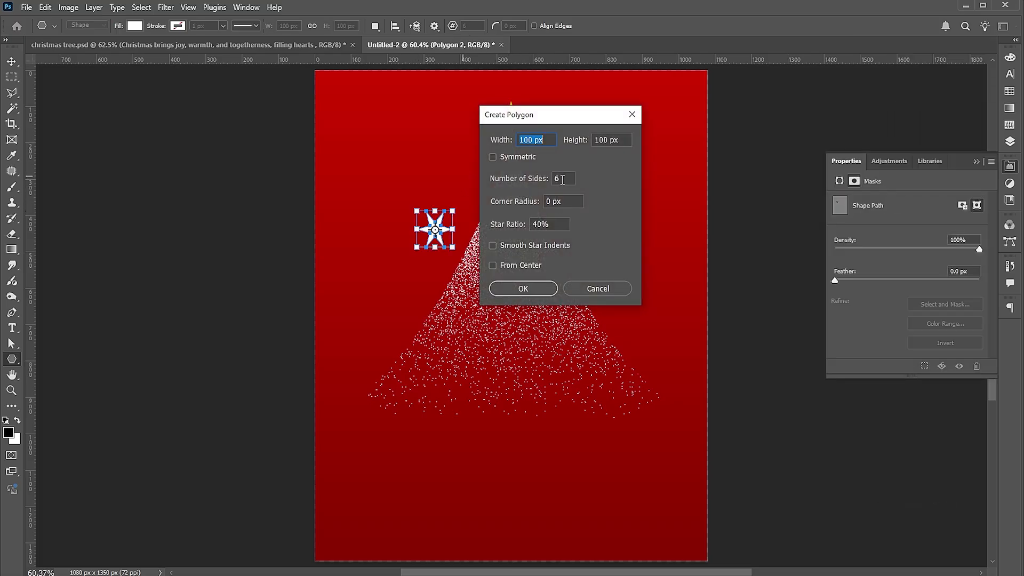
double_click(562, 180)
key("Return")
Create a five-point and a four-point white star near the upper tree
left_click_drag(462, 176, 498, 211)
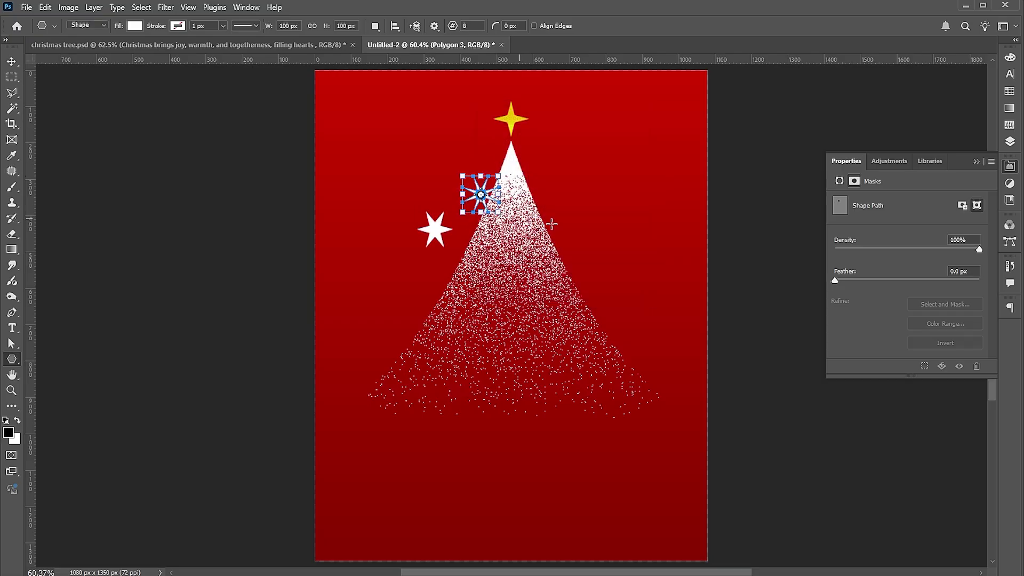
left_click(590, 183)
double_click(565, 179)
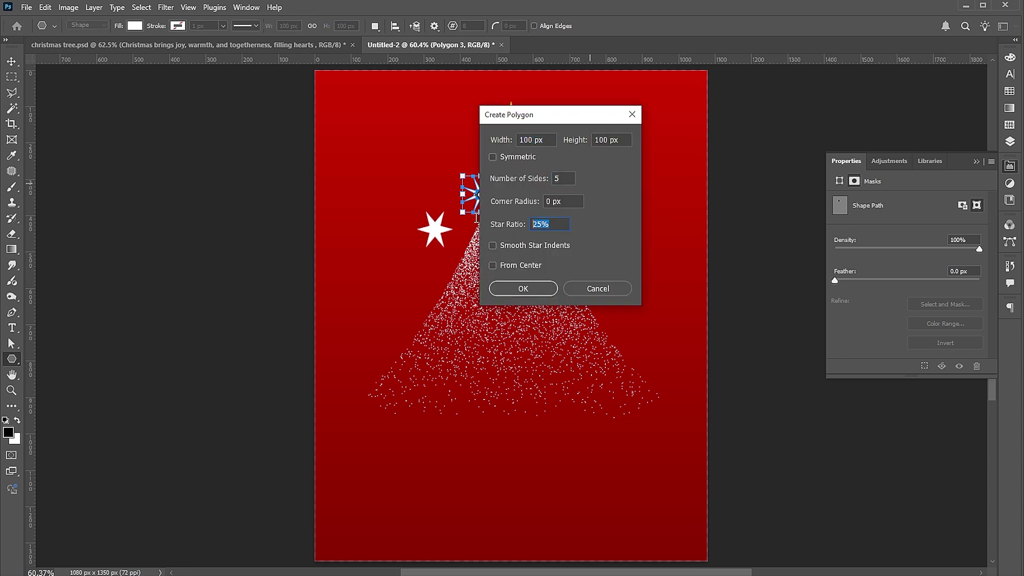
key("Return")
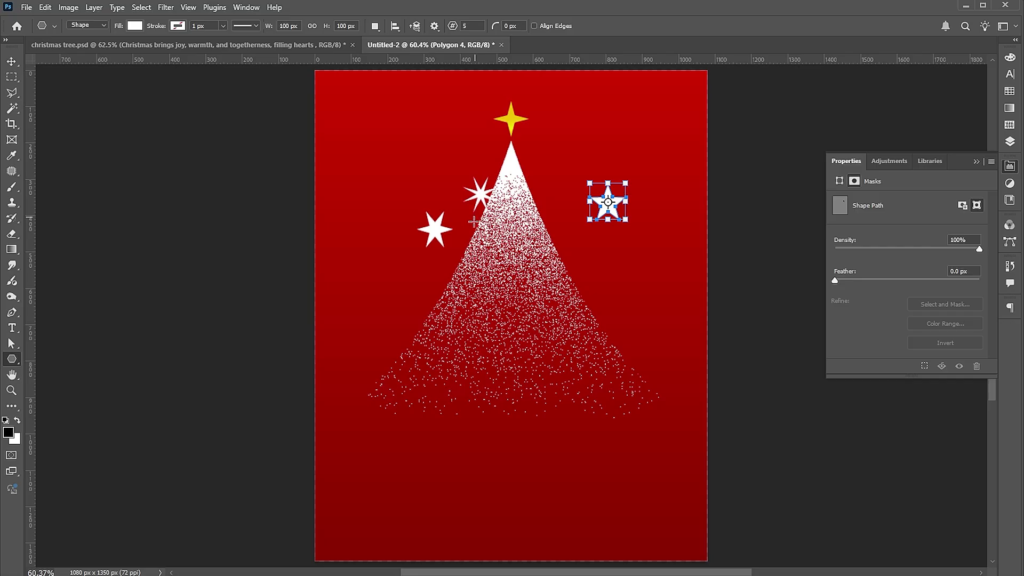
left_click(469, 214)
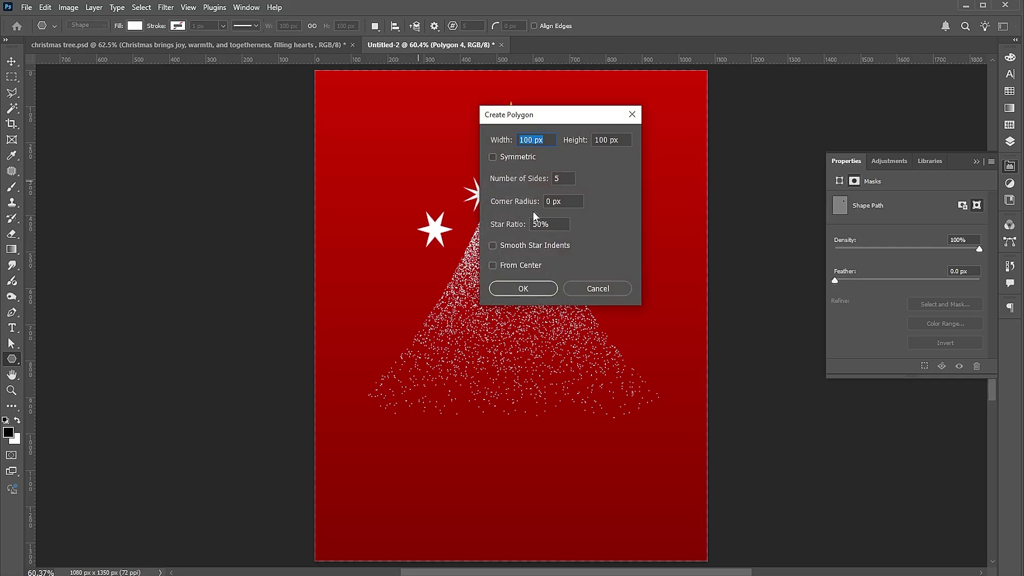
double_click(568, 176)
key("Return")
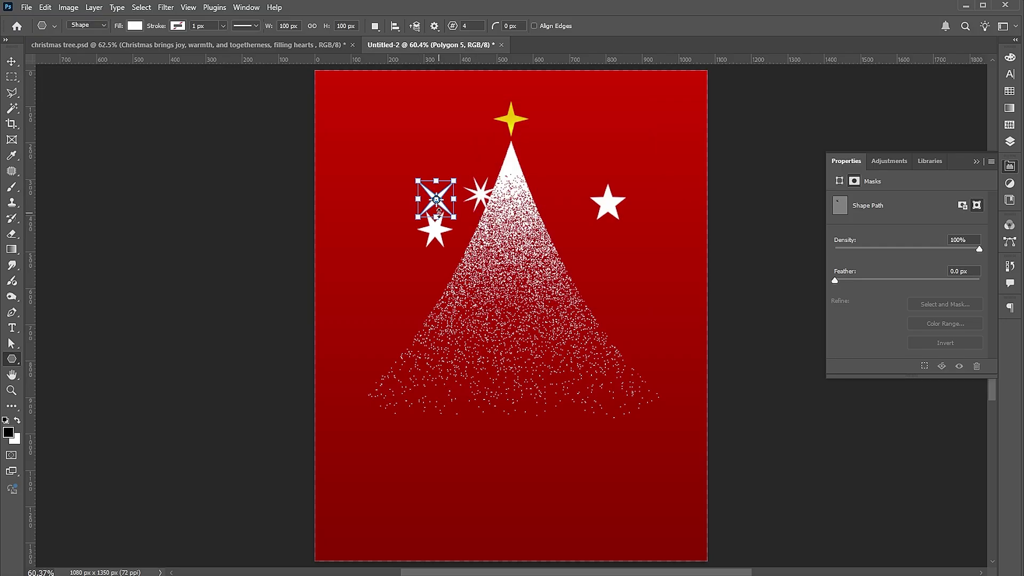
Move the six-point and X-shaped stars beside the tree and shrink the six-point star
key("v")
left_click_drag(437, 237, 411, 280)
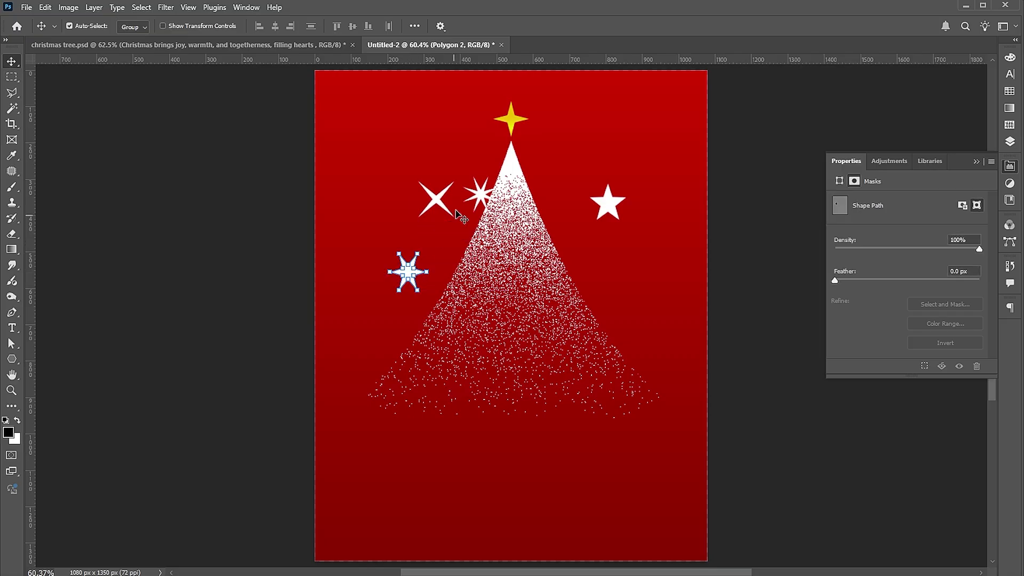
left_click_drag(445, 209, 454, 222)
left_click(410, 269)
key("ctrl+t")
left_click_drag(427, 255, 419, 263)
key("Return")
Scale down the X-shaped star, the starburst and the large white star
left_click(448, 213)
key("ctrl+t")
left_click_drag(463, 196, 458, 441)
key("Return")
key("ctrl+t")
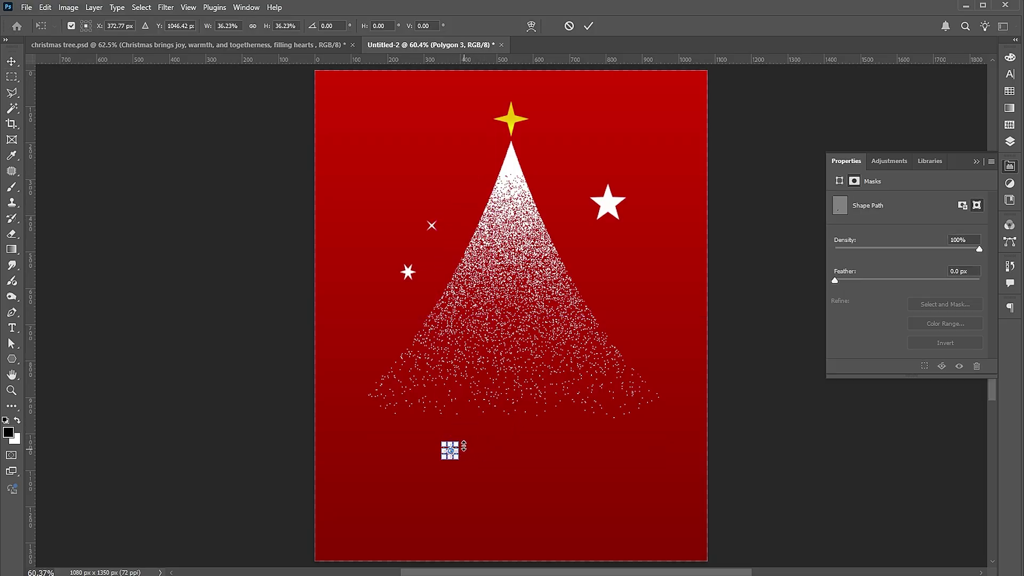
key("Return")
key("ctrl+t")
left_click_drag(605, 216, 567, 187)
key("Return")
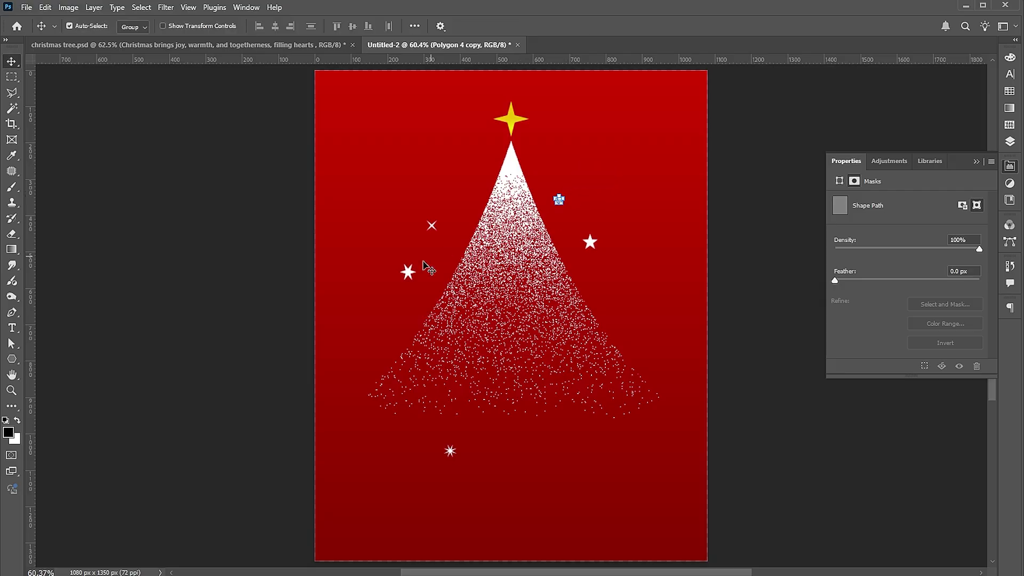
Duplicate the X star and arrange the stars symmetrically around the tree, two below its base
left_click_drag(433, 229, 565, 231)
left_click_drag(592, 246, 613, 289)
left_click(613, 290)
left_click_drag(560, 200, 565, 191)
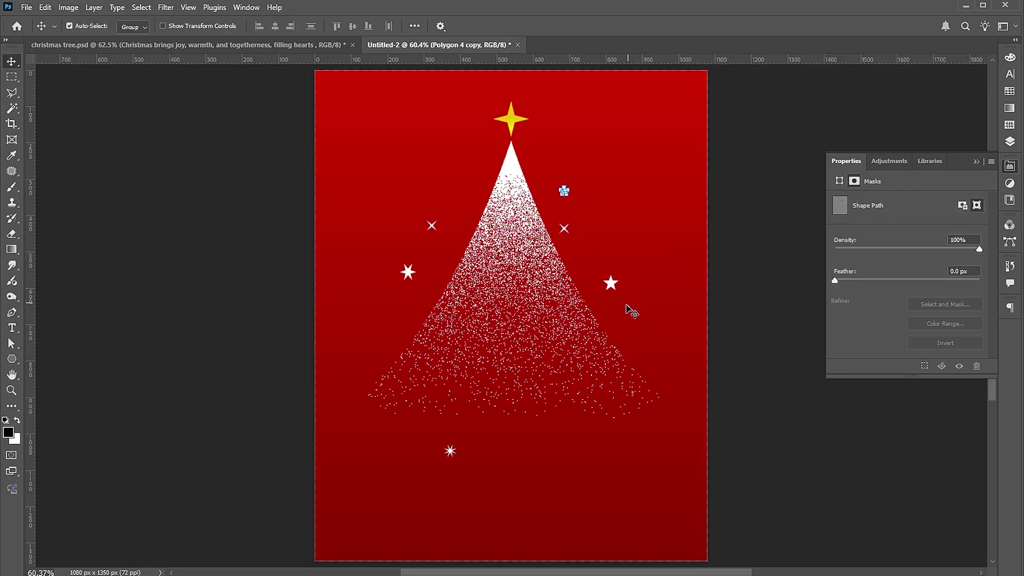
left_click_drag(612, 284, 618, 275)
left_click_drag(564, 229, 568, 242)
left_click(443, 235)
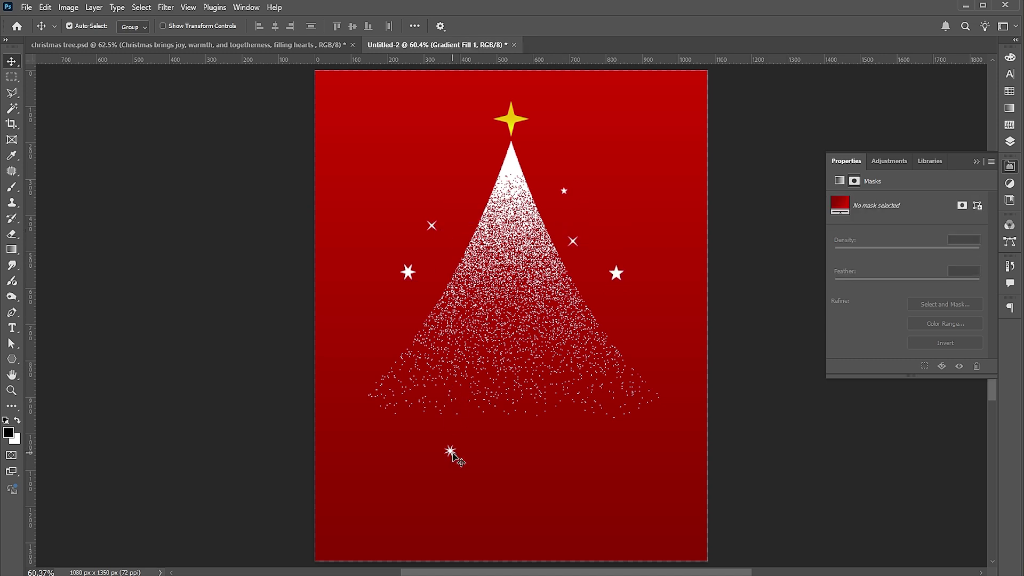
left_click_drag(453, 457, 417, 456)
left_click_drag(564, 191, 590, 436)
left_click(751, 398)
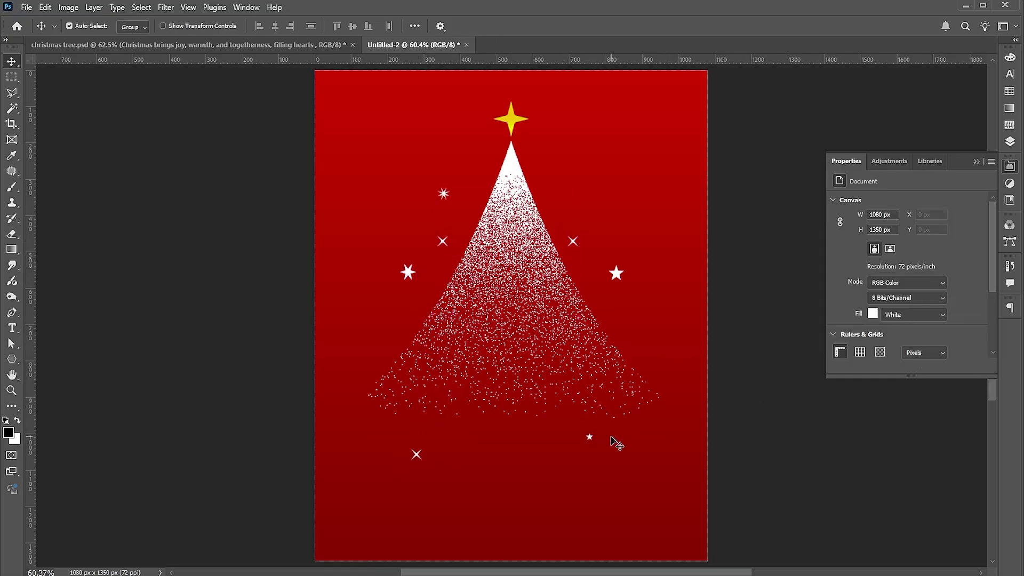
Select the star layers from Polygon 1 down to Polygon 2 and convert them into one smart object
left_click(1010, 143)
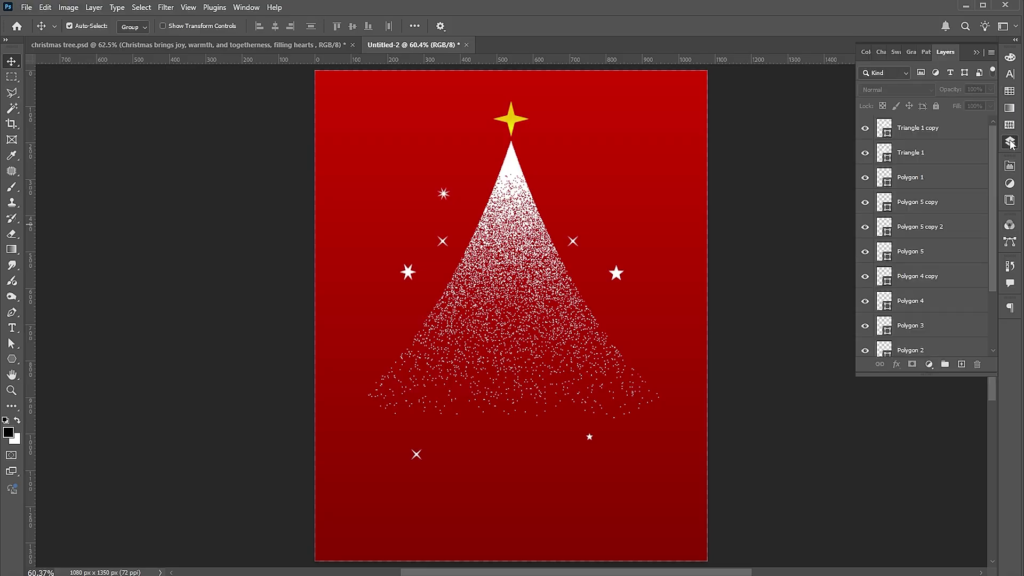
left_click(928, 177)
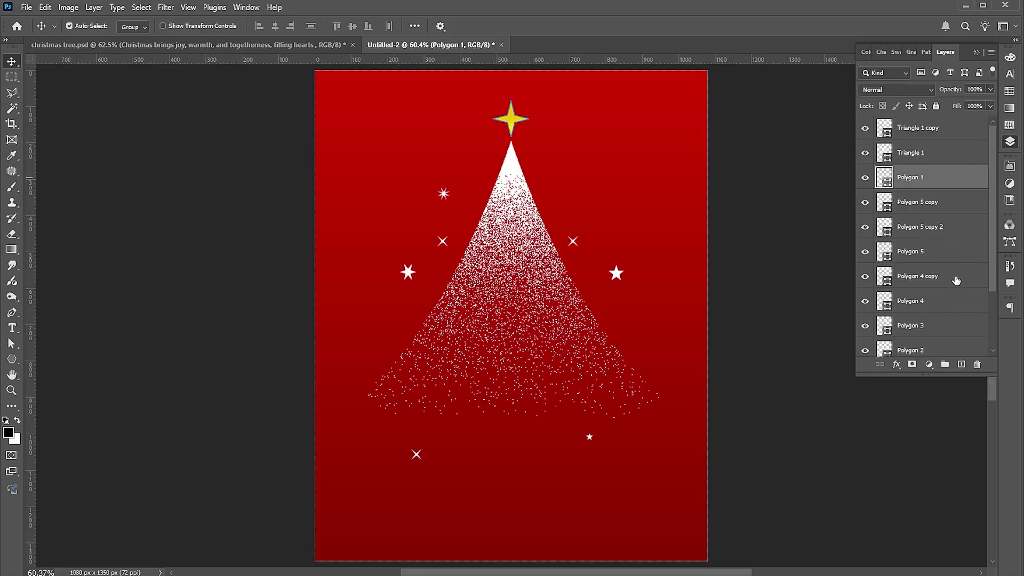
left_click_drag(992, 277, 994, 345)
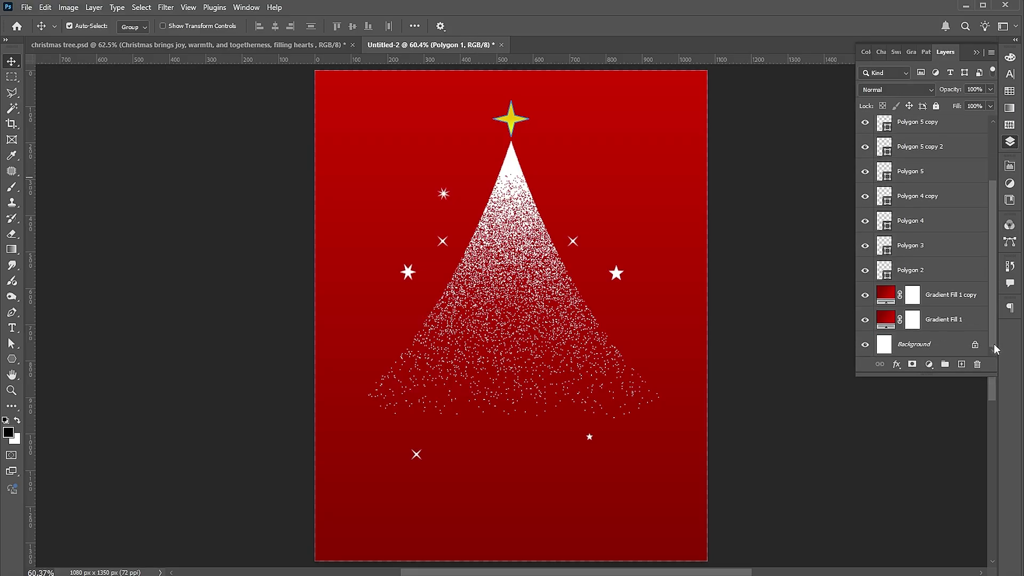
left_click(940, 273, "shift")
right_click(904, 163)
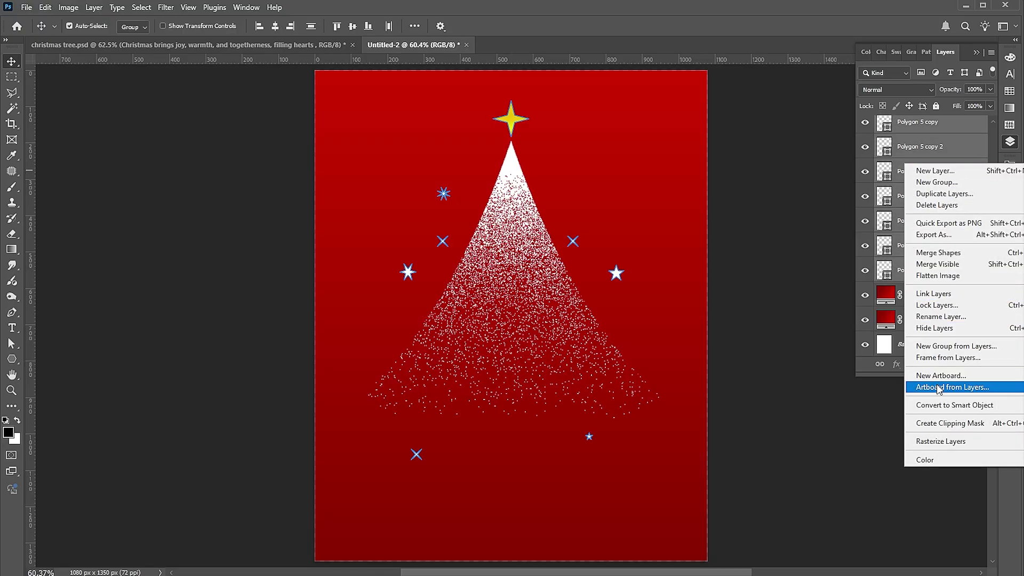
left_click(940, 405)
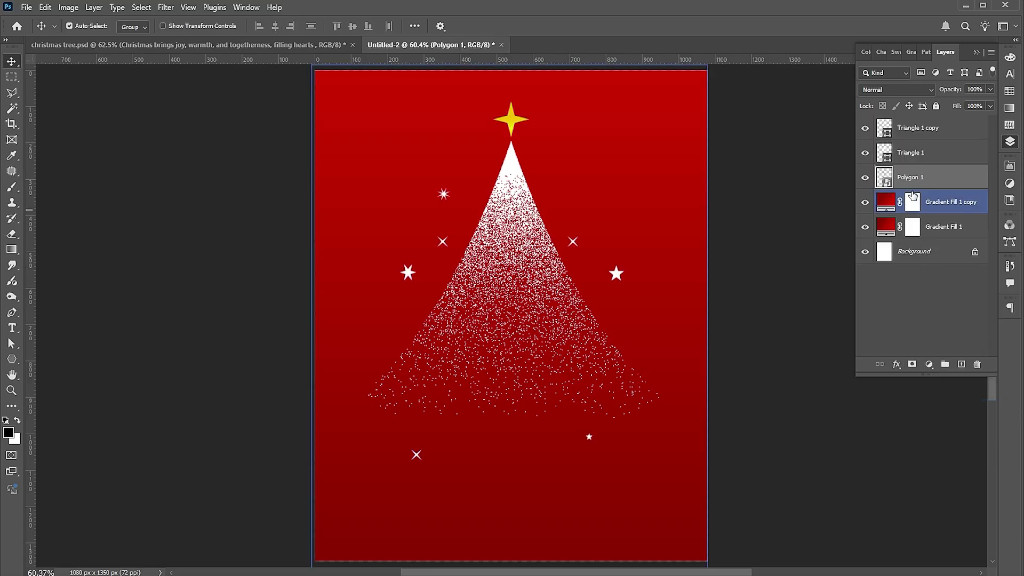
Fill the merged stars with the yellow gradient preset, then reselect Polygon 1
left_click(1010, 107)
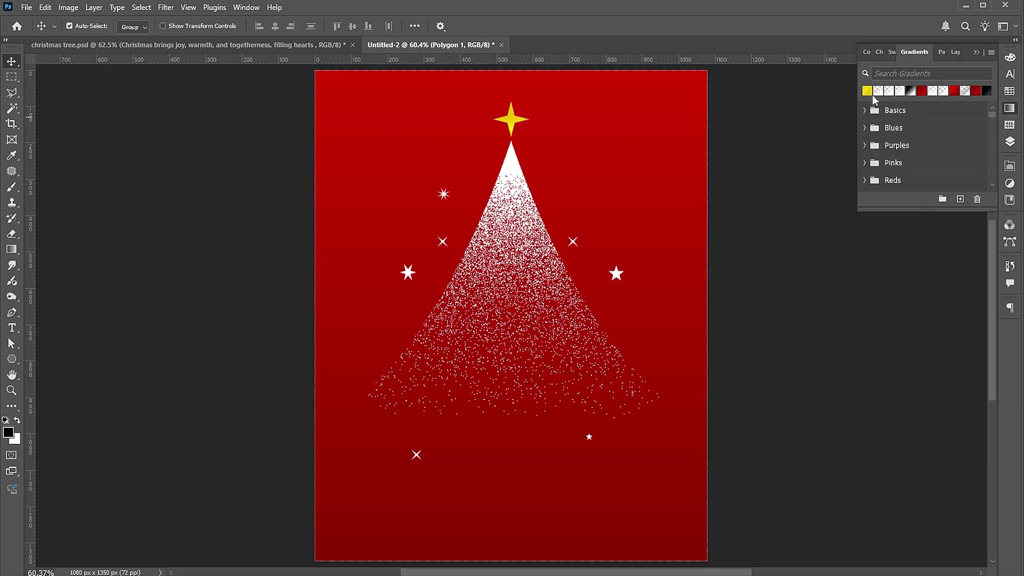
left_click(867, 91)
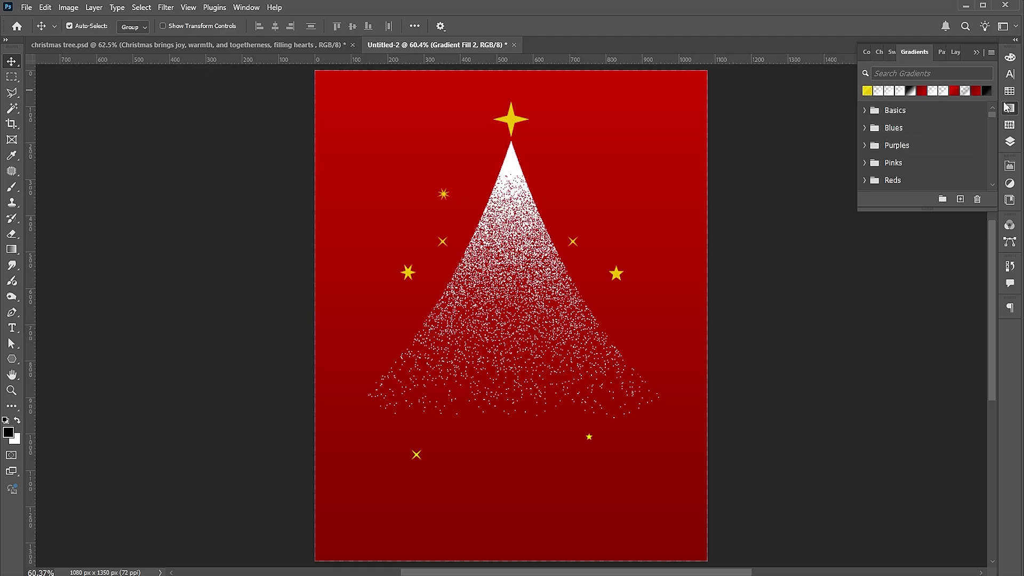
left_click(1009, 74)
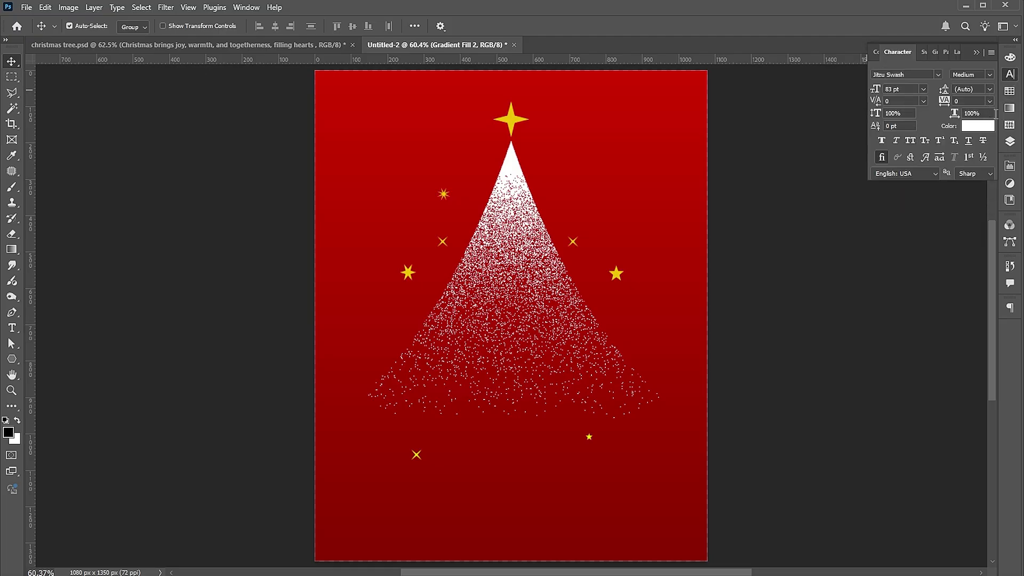
left_click(1010, 141)
left_click(879, 211)
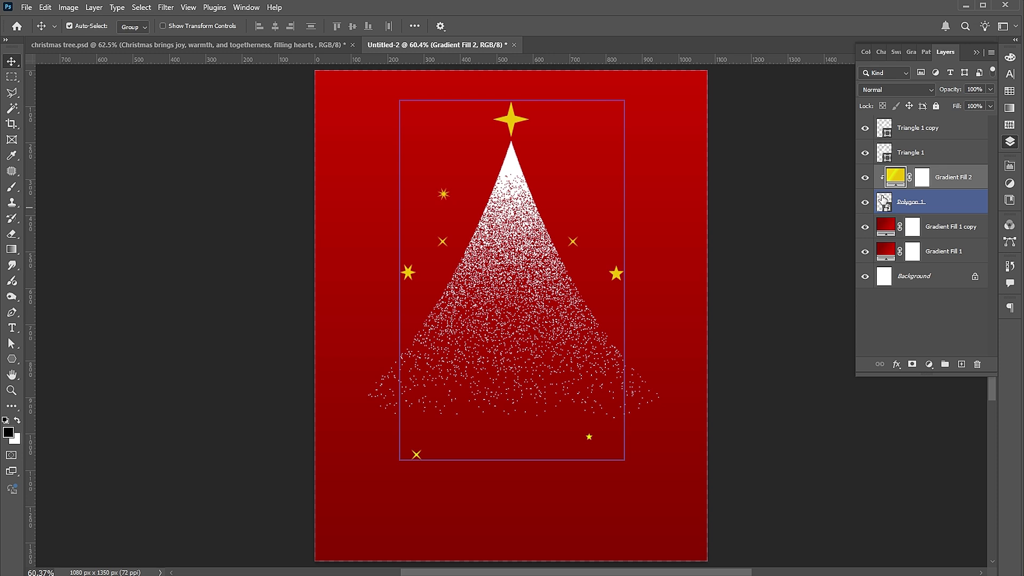
Add a yellow Outer Glow at 33% opacity to Polygon 1, then deselect the layer
right_click(884, 201)
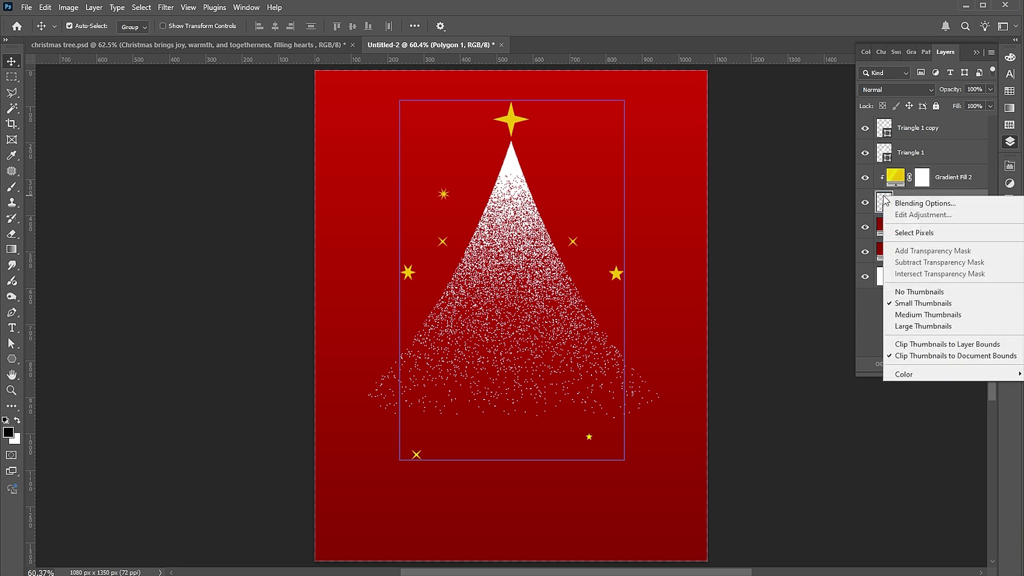
left_click(907, 201)
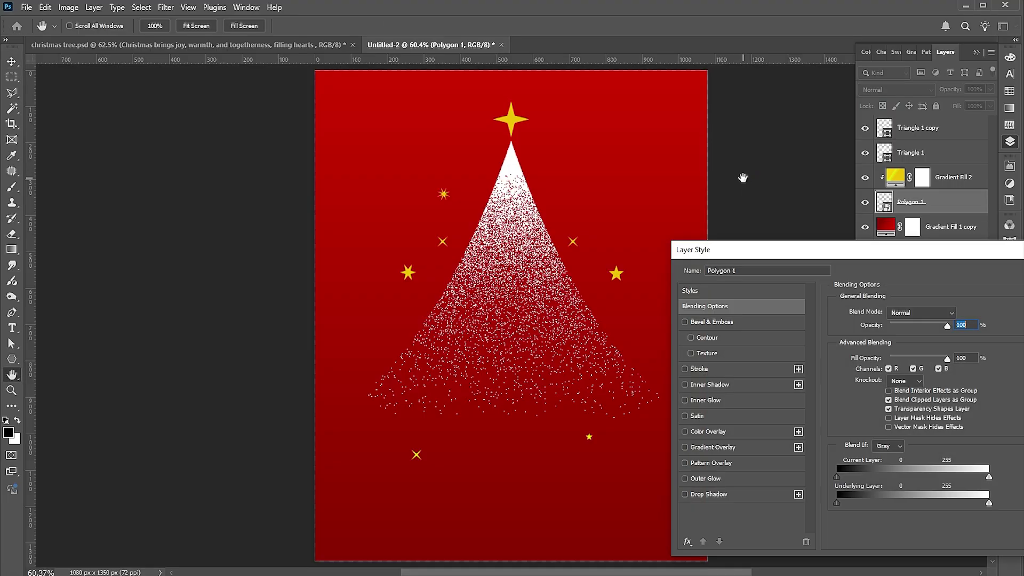
left_click_drag(725, 252, 658, 57)
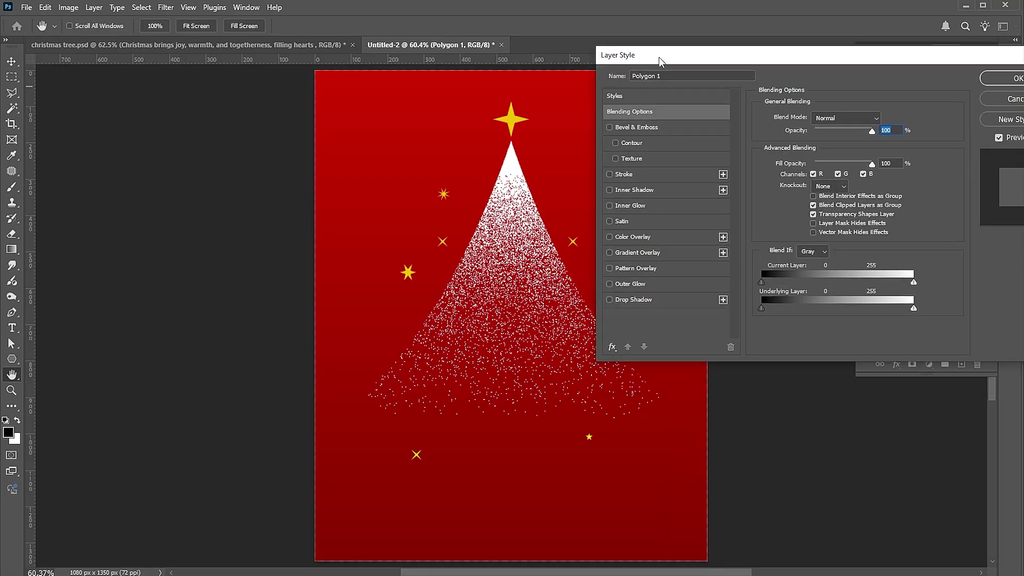
left_click(630, 287)
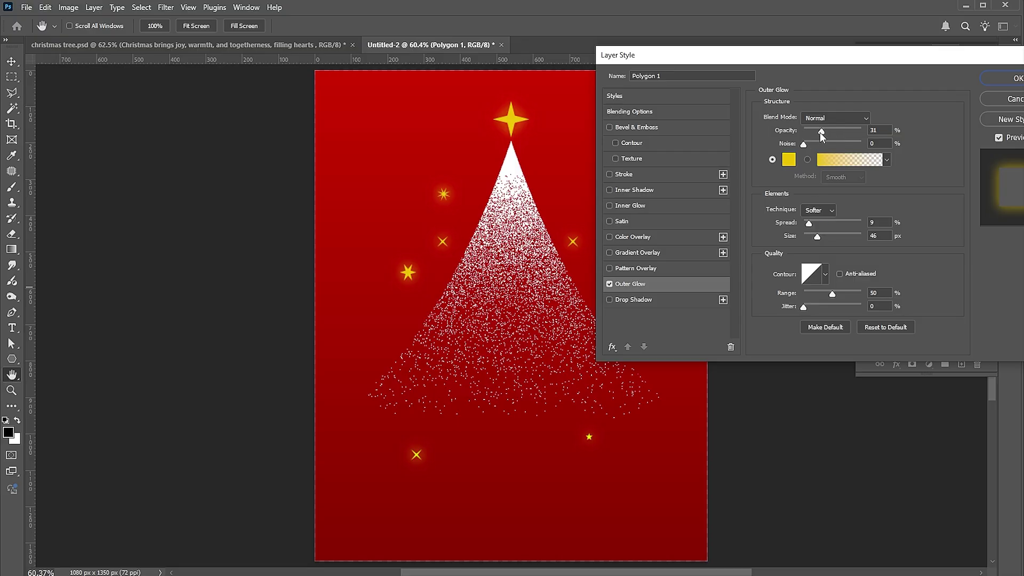
left_click_drag(822, 131, 826, 134)
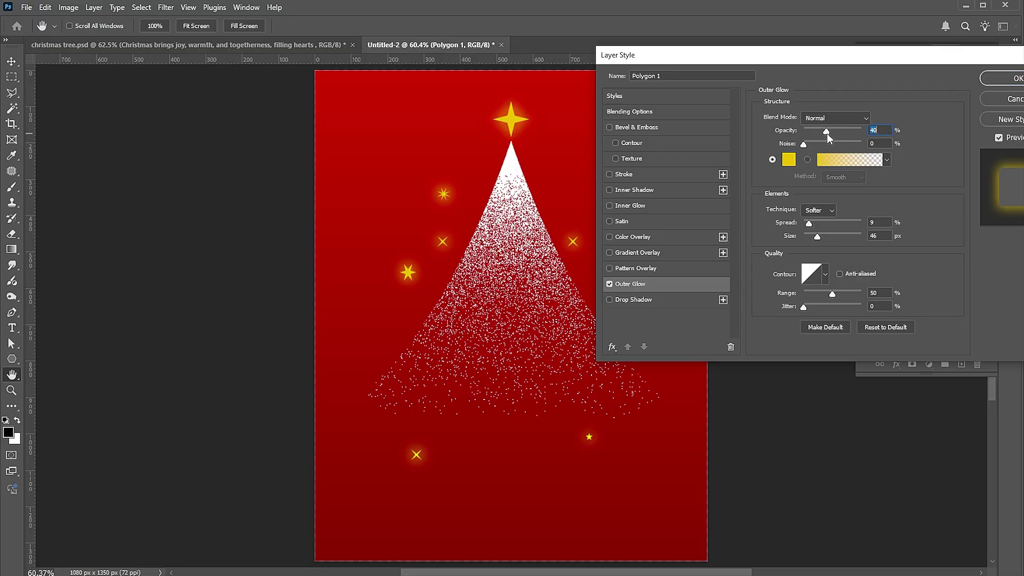
left_click_drag(827, 134, 823, 134)
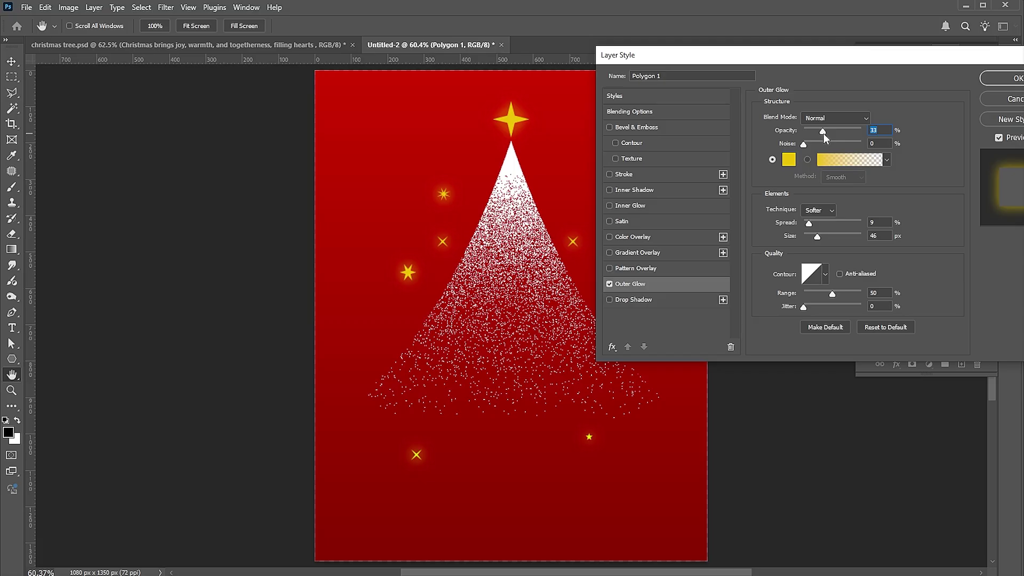
left_click(1011, 78)
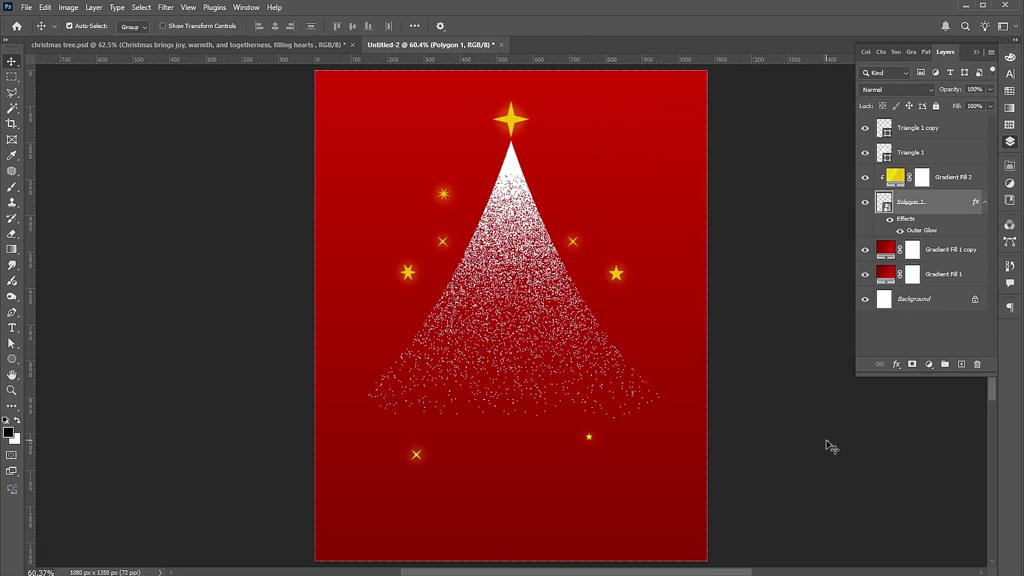
left_click(831, 445)
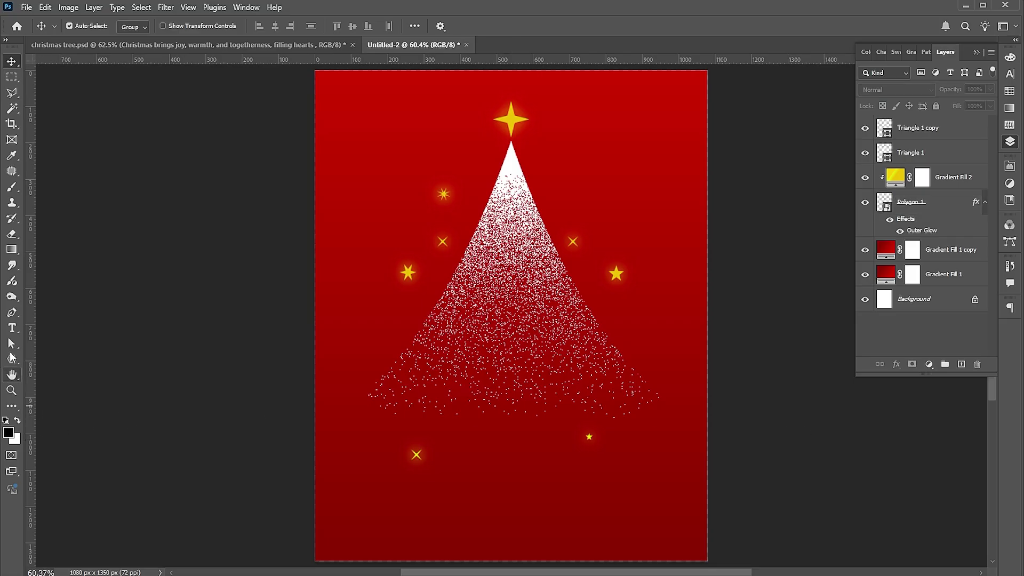
Create a 5-sided star with a star ratio of 50 using the Polygon tool
left_click(12, 359)
left_click(488, 201)
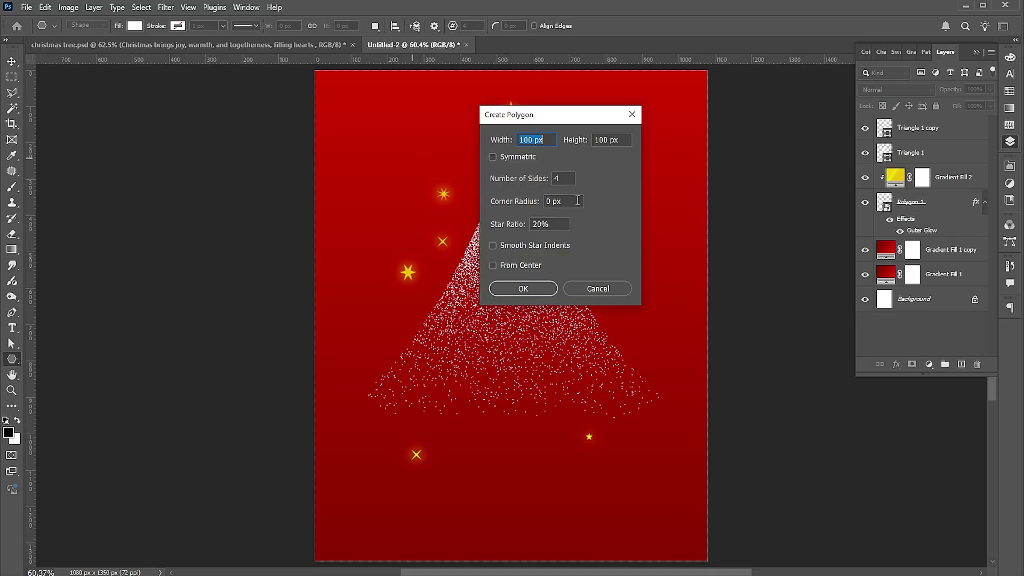
type("5")
double_click(550, 223)
type("50")
key("Return")
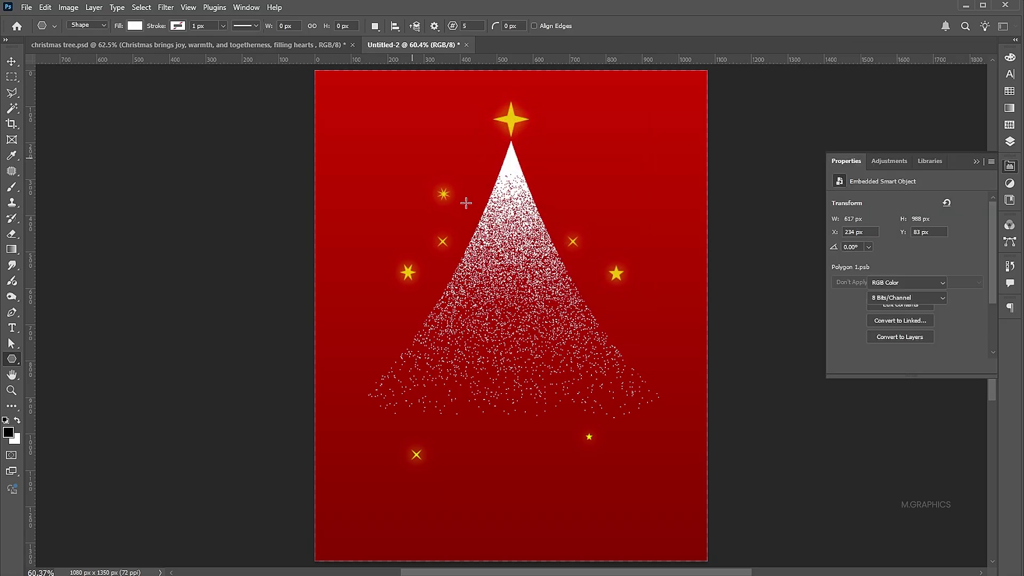
left_click(974, 161)
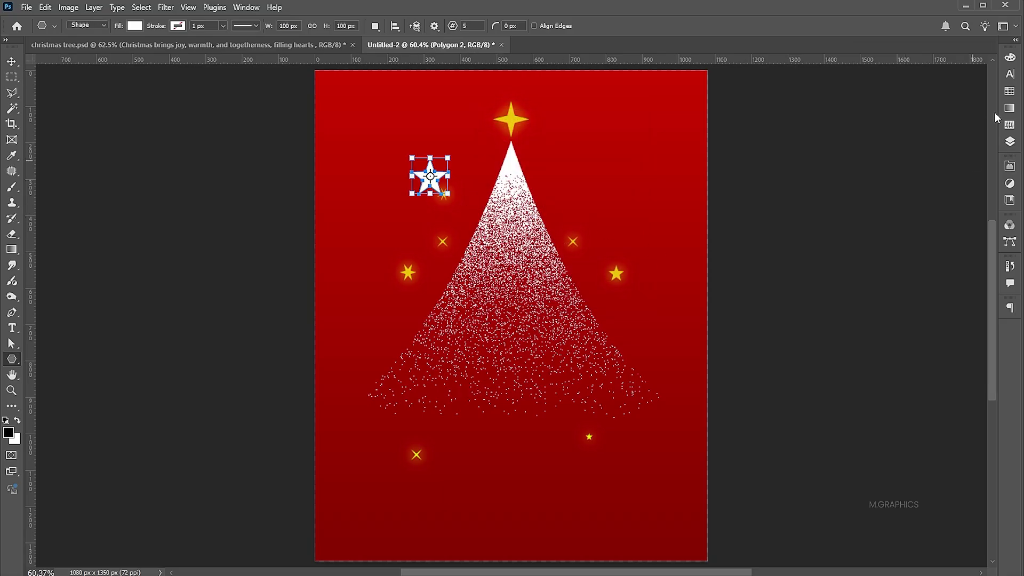
Fill the new star with the yellow gradient and enlarge it into the top-left corner
left_click(1010, 108)
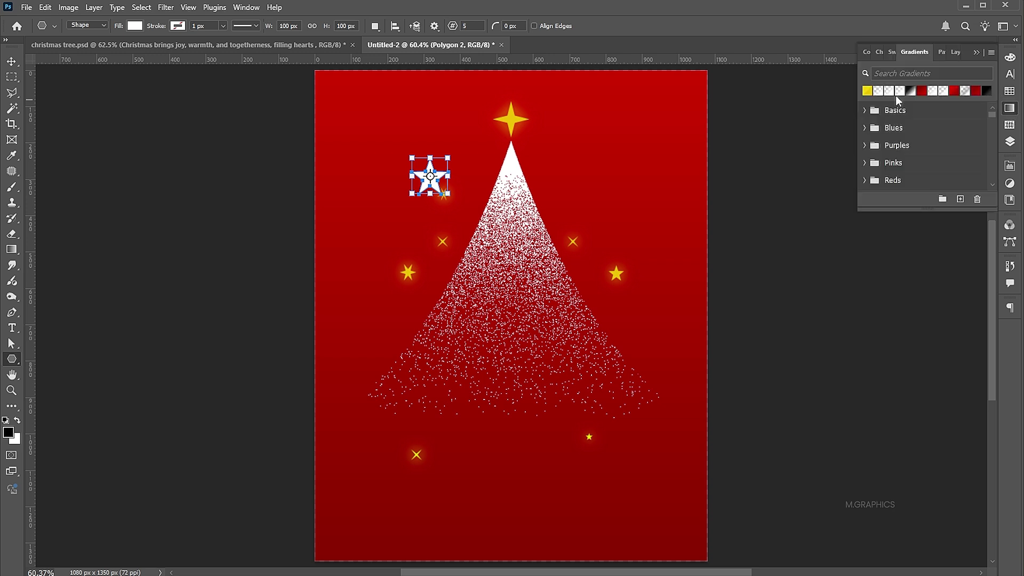
left_click(867, 91)
left_click(976, 51)
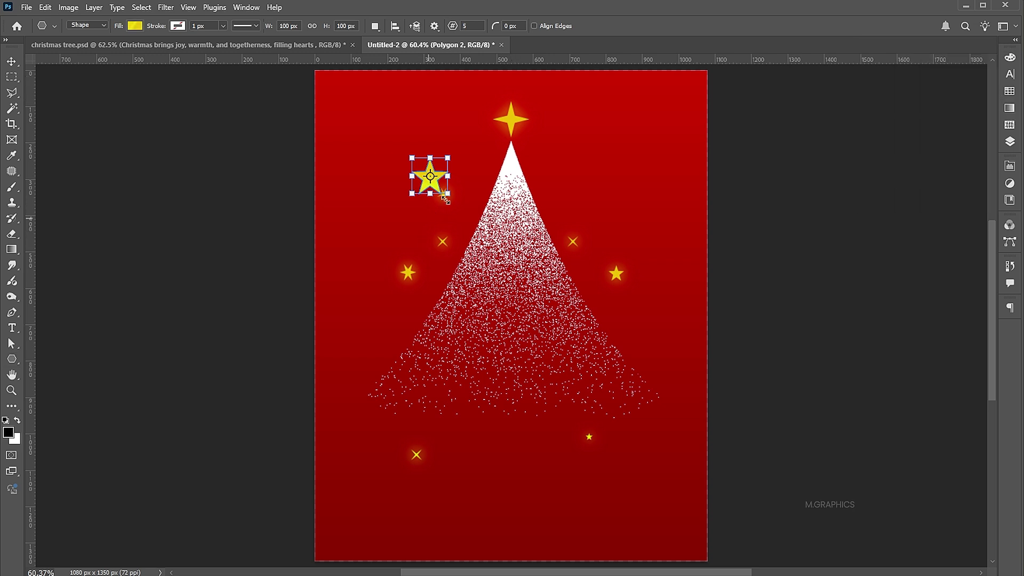
key("ctrl+t")
left_click_drag(447, 193, 373, 98)
key("Return")
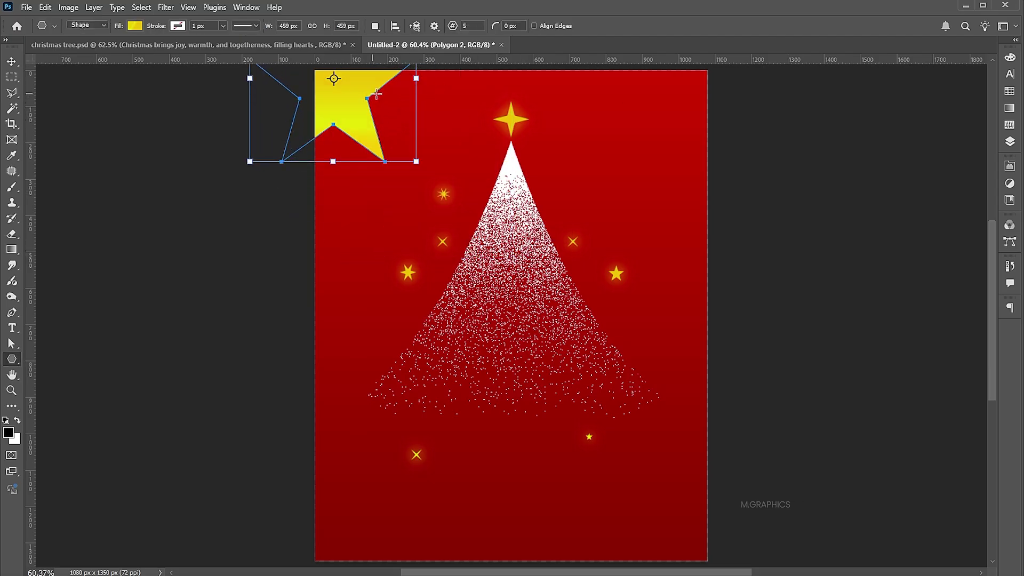
Lower the big star's opacity to make it faint, then place a copy top right
left_click(1009, 141)
left_click(984, 89)
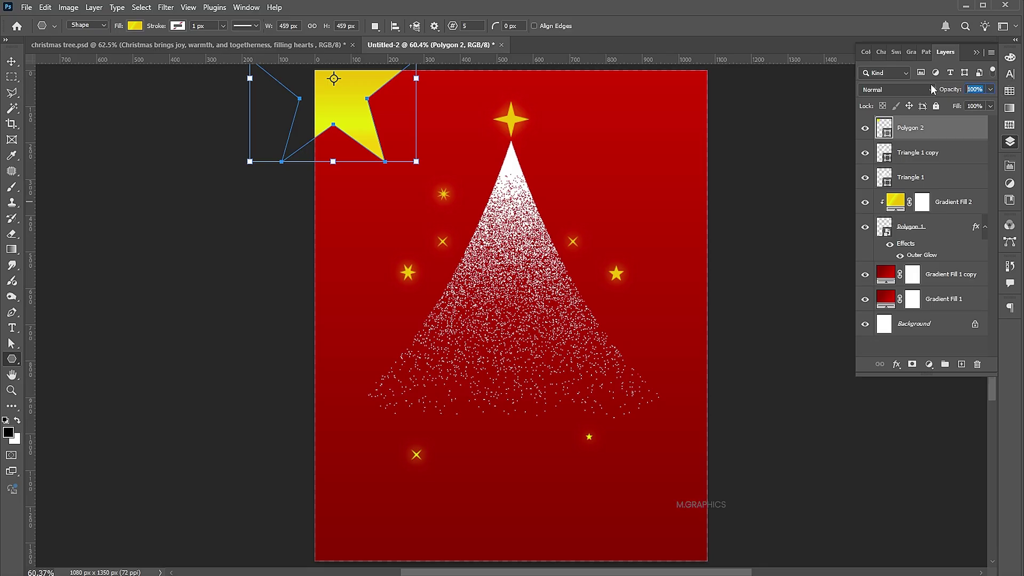
type("10")
key("Return")
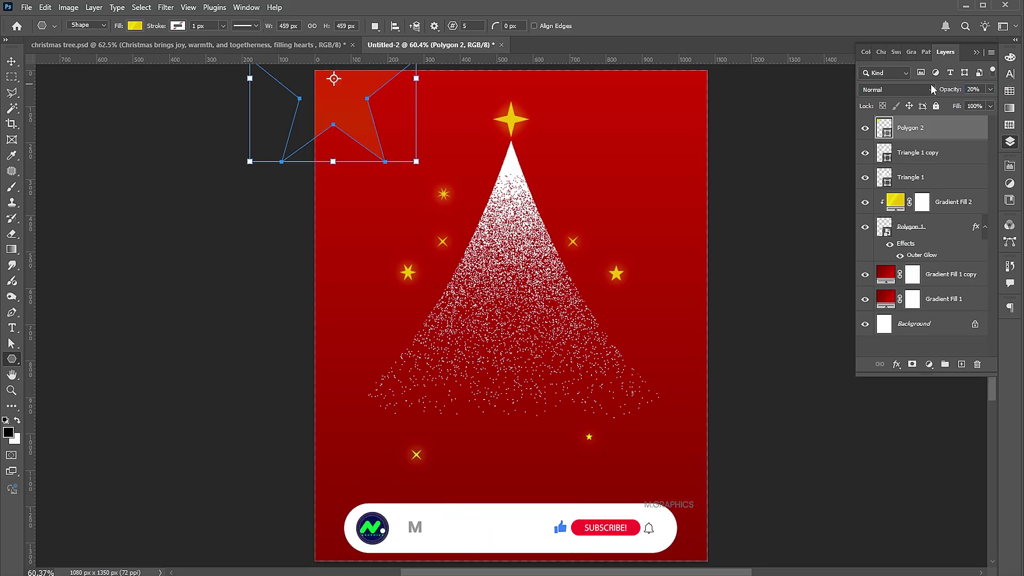
key("v")
left_click_drag(354, 117, 715, 118)
left_click(739, 336)
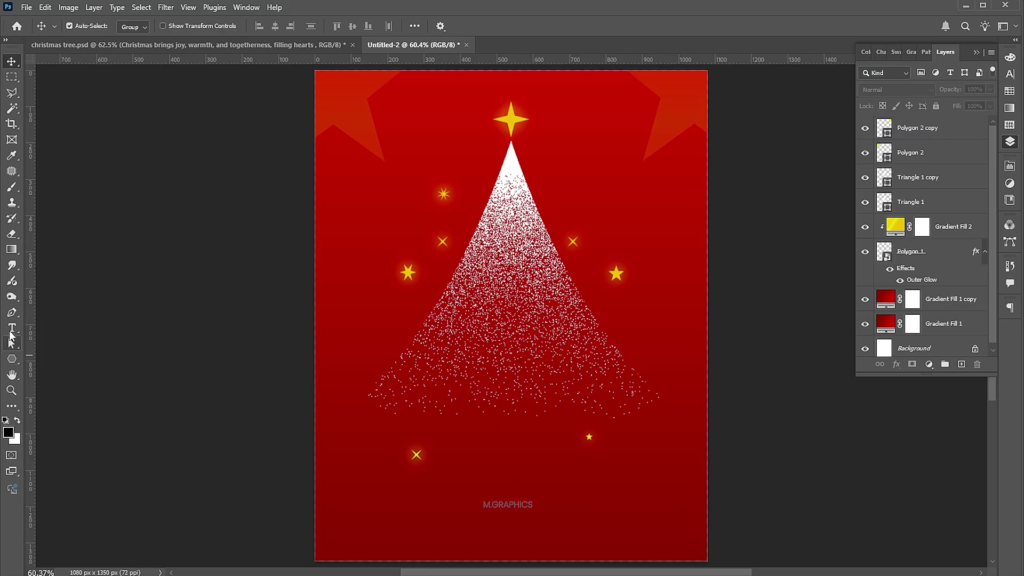
Type 'Merry' and 'Christmas' on two lines in a new text layer below the tree
right_click(12, 328)
left_click(485, 462)
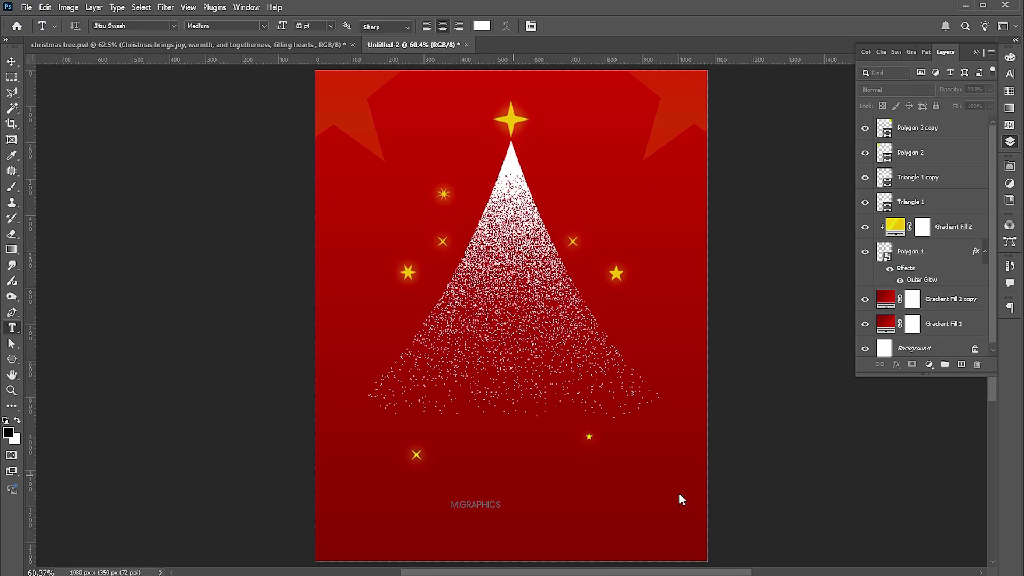
type("Merry")
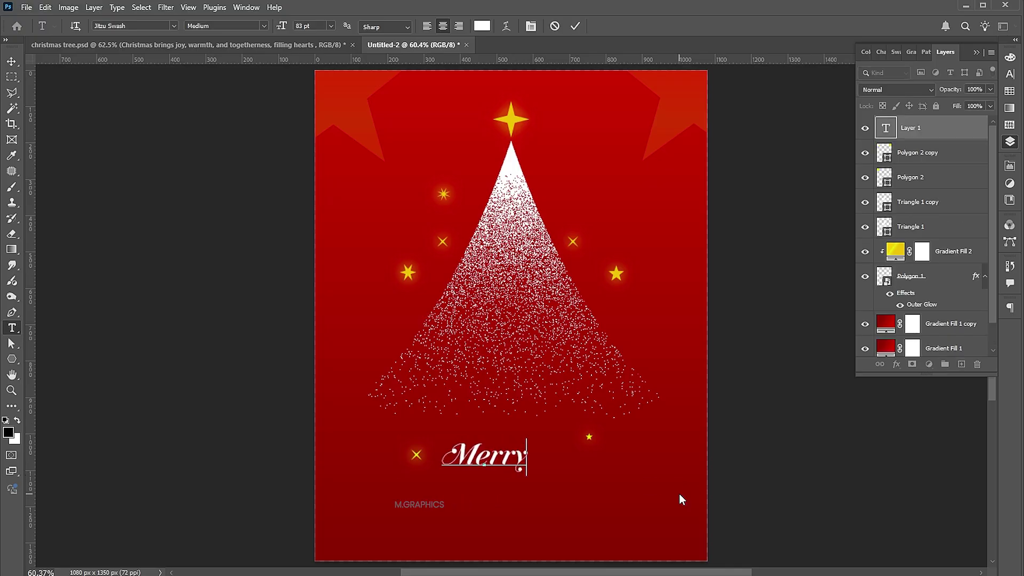
key("Return")
type("Christmas")
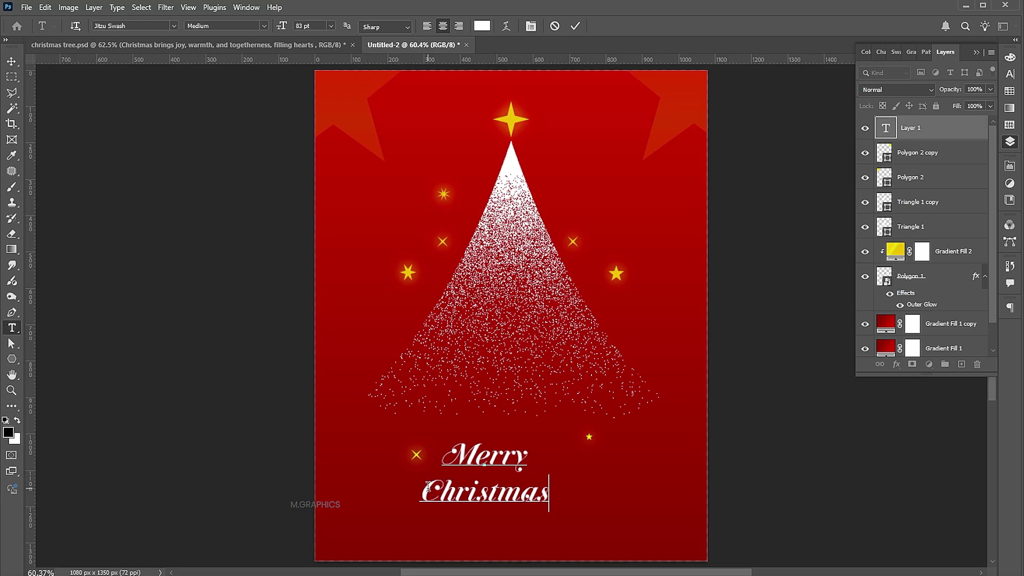
Enlarge the word 'Christmas' to 98 pt
left_click_drag(422, 492, 571, 496)
left_click(318, 25)
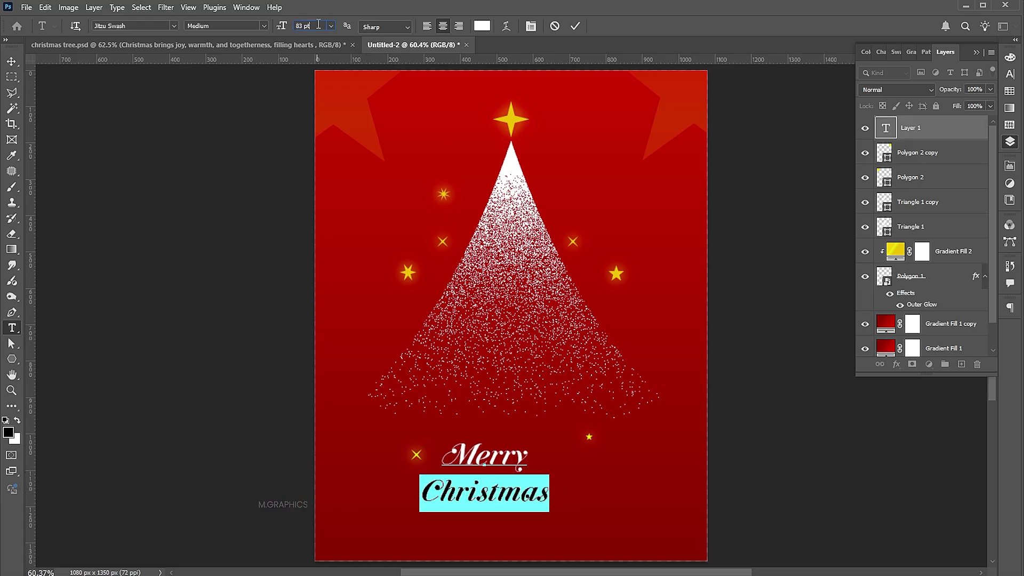
scroll(319, 25, "up", 10)
scroll(318, 24, "up", 5)
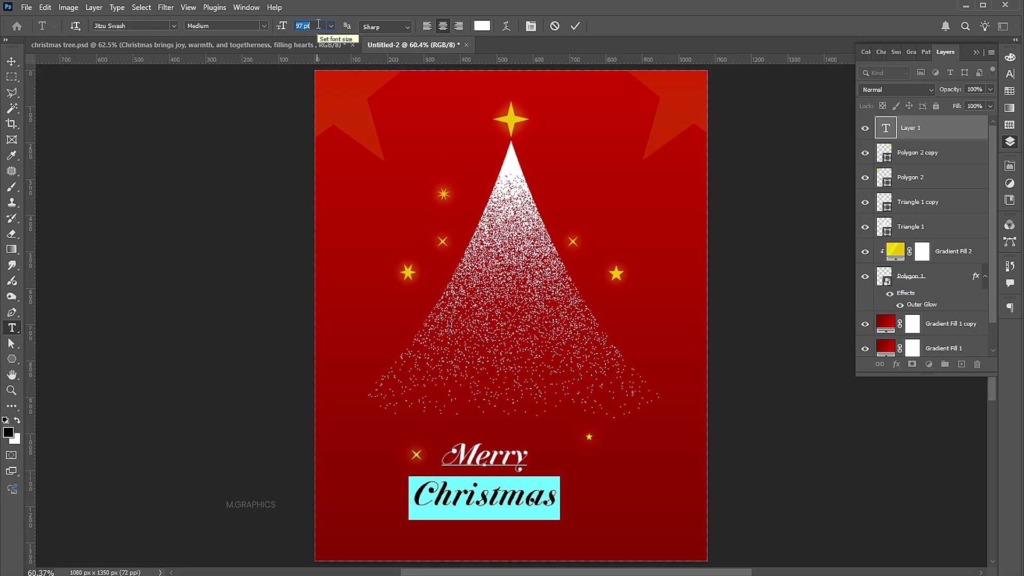
left_click(512, 495)
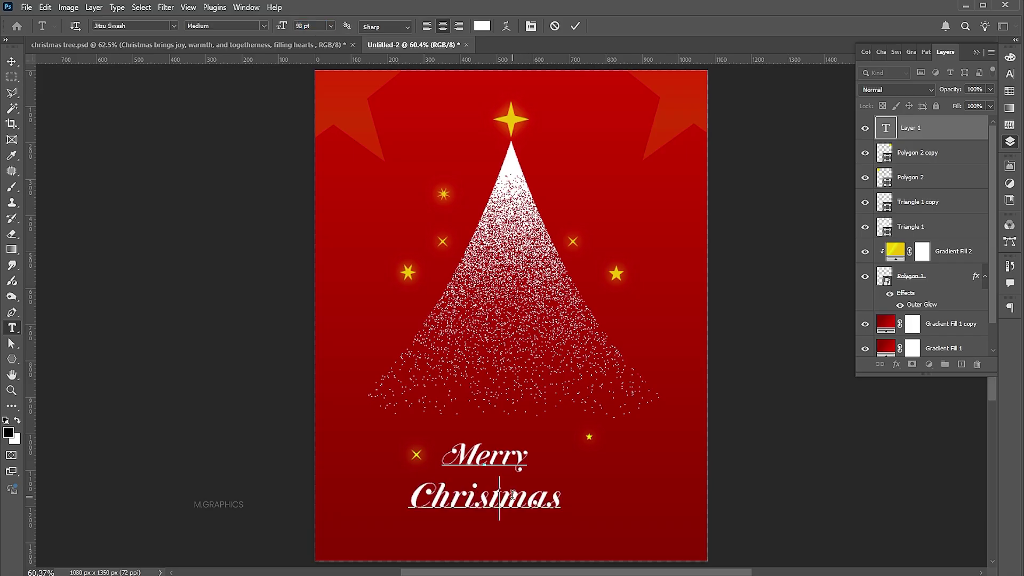
Set the leading of both text lines to 88 pt and commit the text
key("ctrl+a")
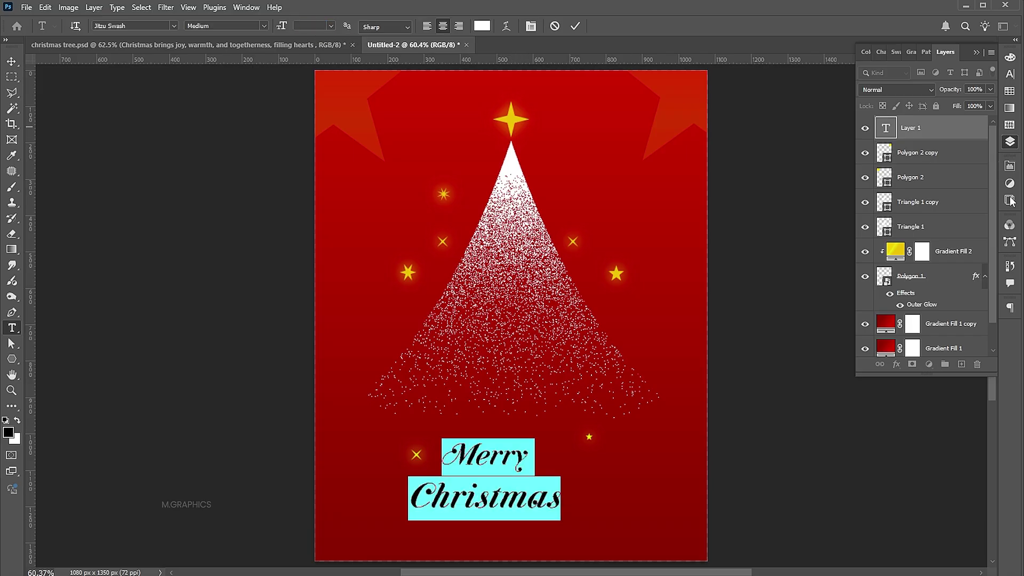
left_click(1010, 74)
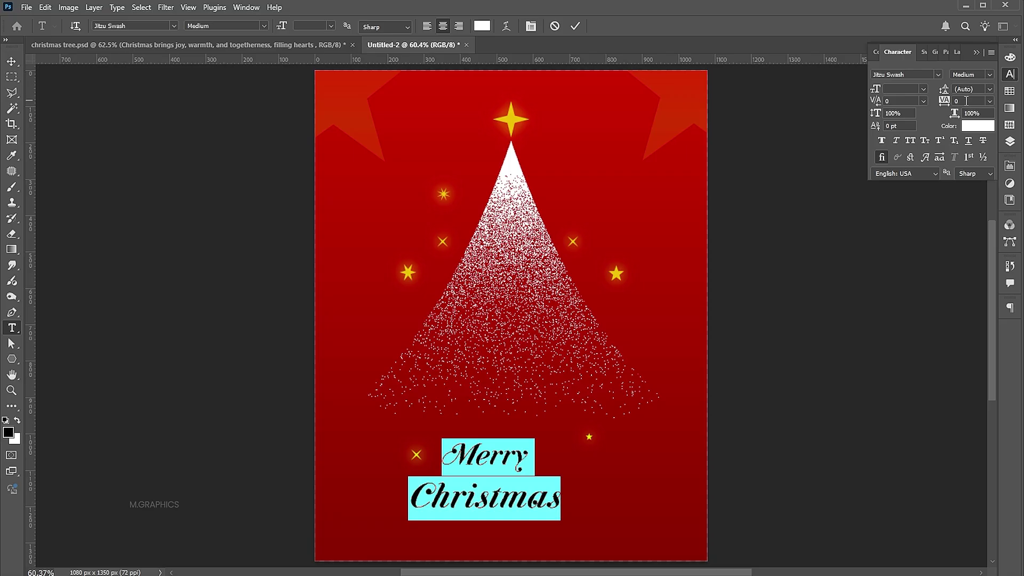
left_click(974, 89)
type("36")
key("Return")
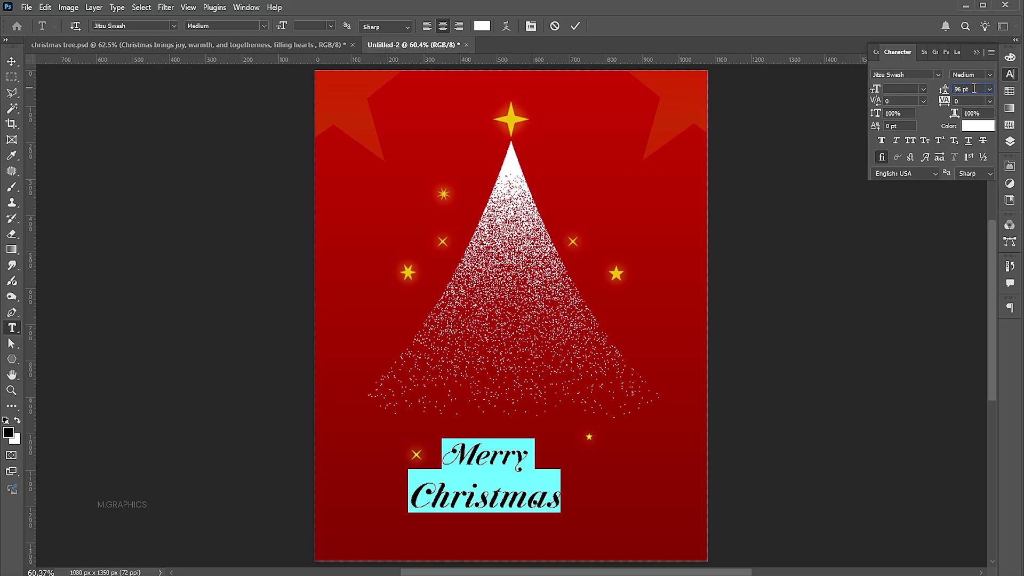
key("Down")
key("Down")
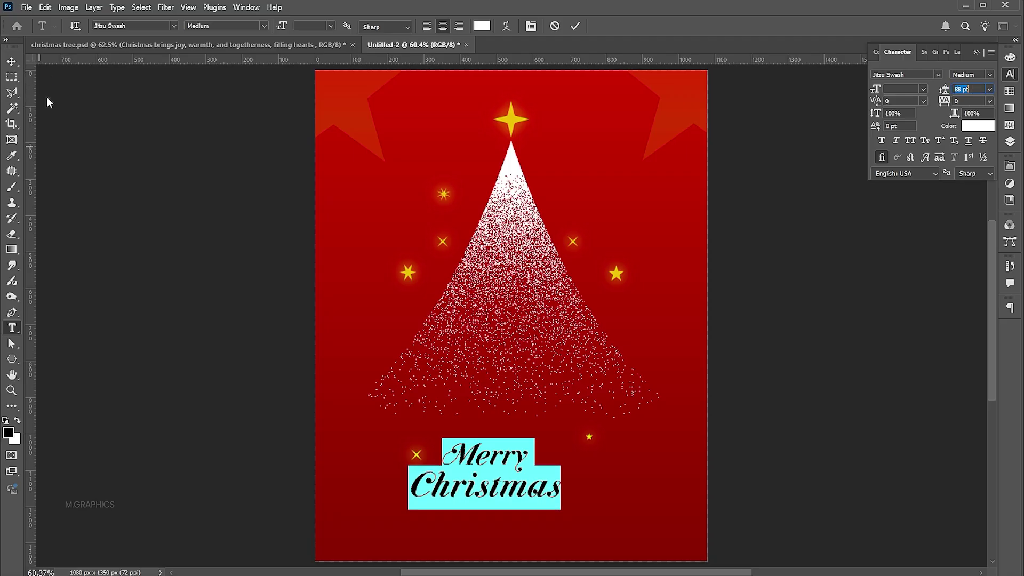
left_click(12, 61)
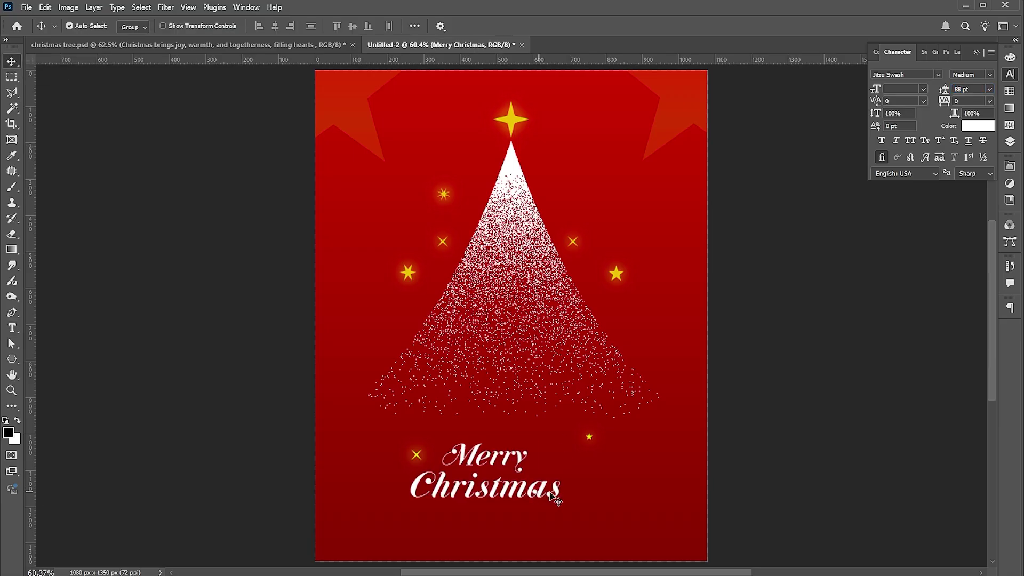
Centre the Merry Christmas text and Paste in Place the greeting paragraph and logo below it
left_click_drag(550, 491, 562, 491)
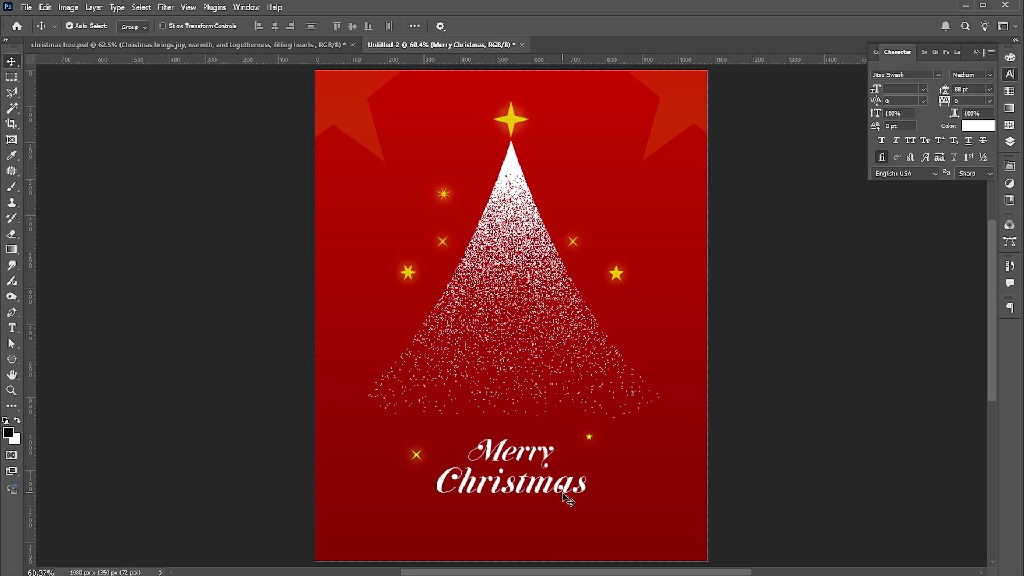
left_click(44, 7)
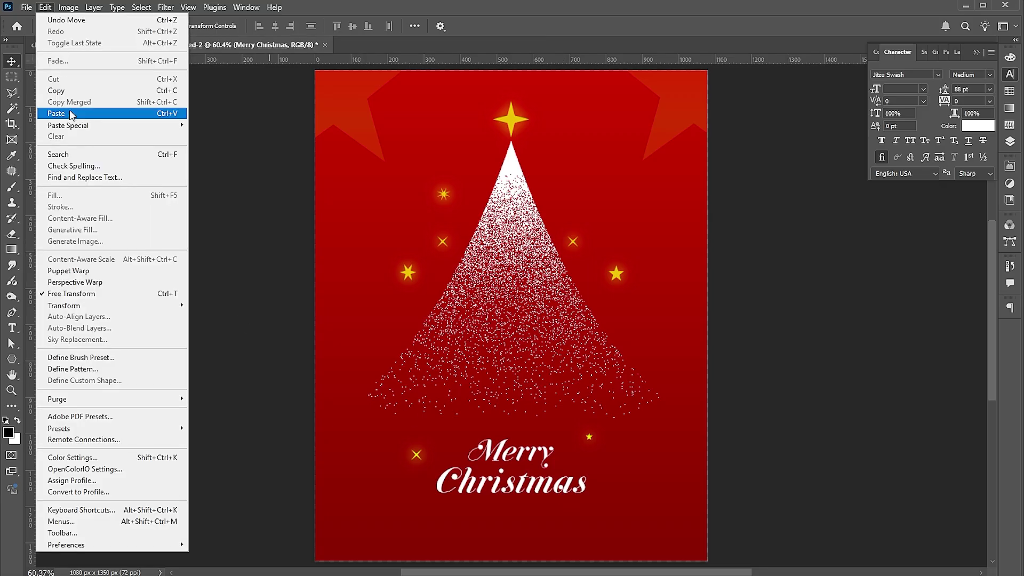
mouse_move(166, 126)
left_click(216, 135)
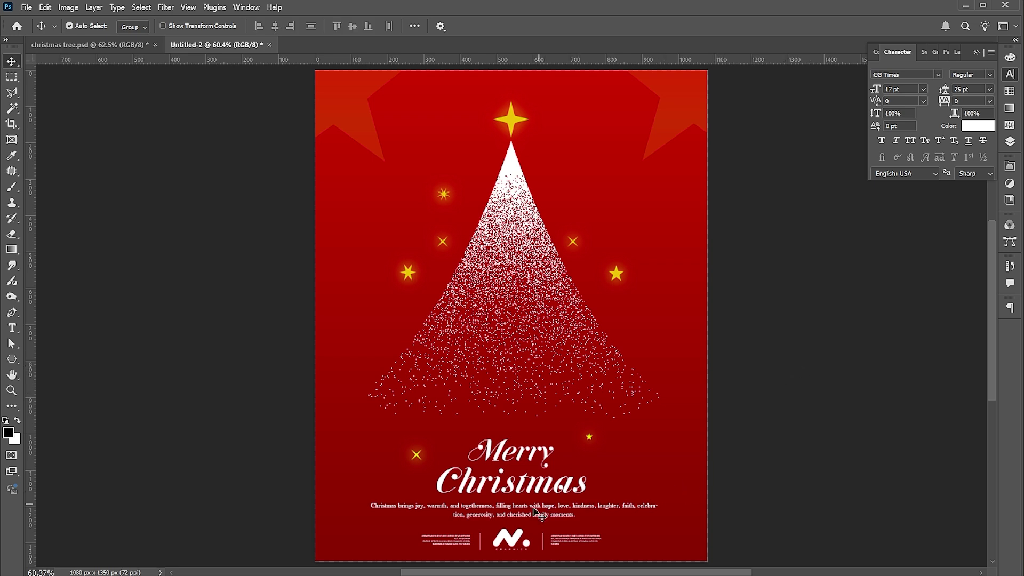
left_click_drag(536, 516, 536, 520)
left_click(857, 368)
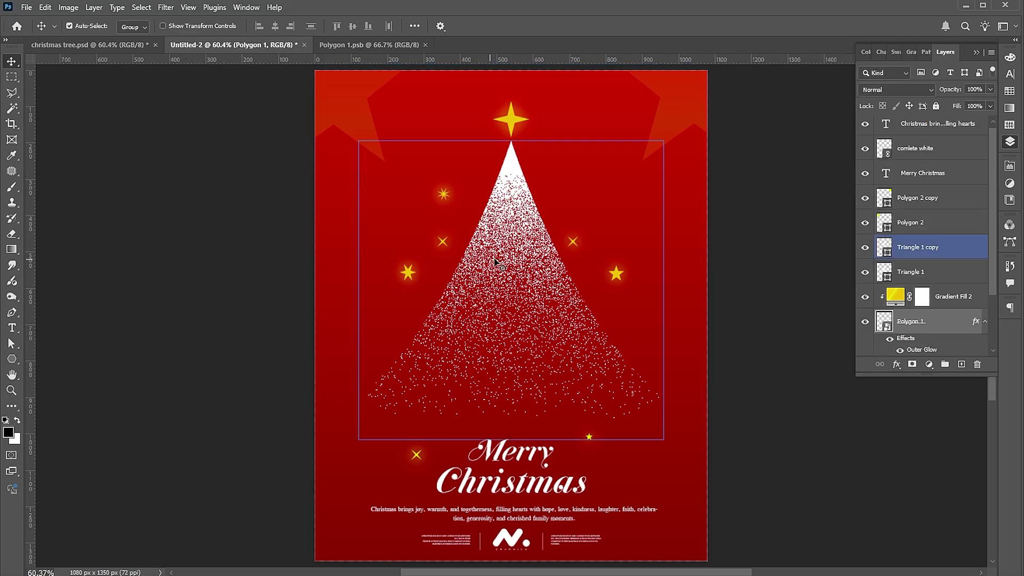
Scale both tree triangle layers down to 96.4%
left_click(917, 247)
left_click(902, 271, "shift")
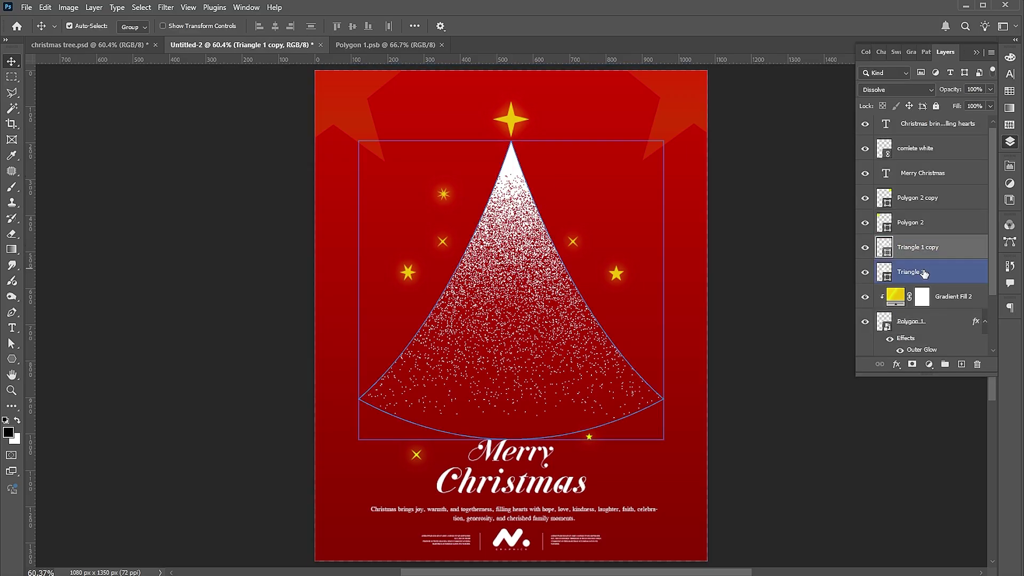
key("ctrl+t")
mouse_move(662, 141)
left_mouse_down()
mouse_move(678, 128)
mouse_move(658, 146)
left_mouse_up()
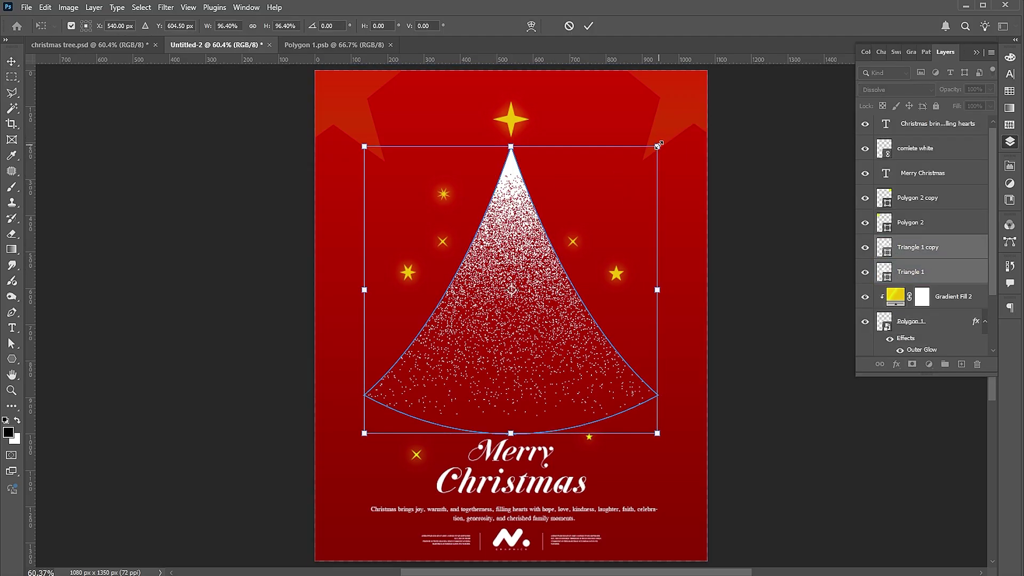
key("Return")
left_click(659, 245)
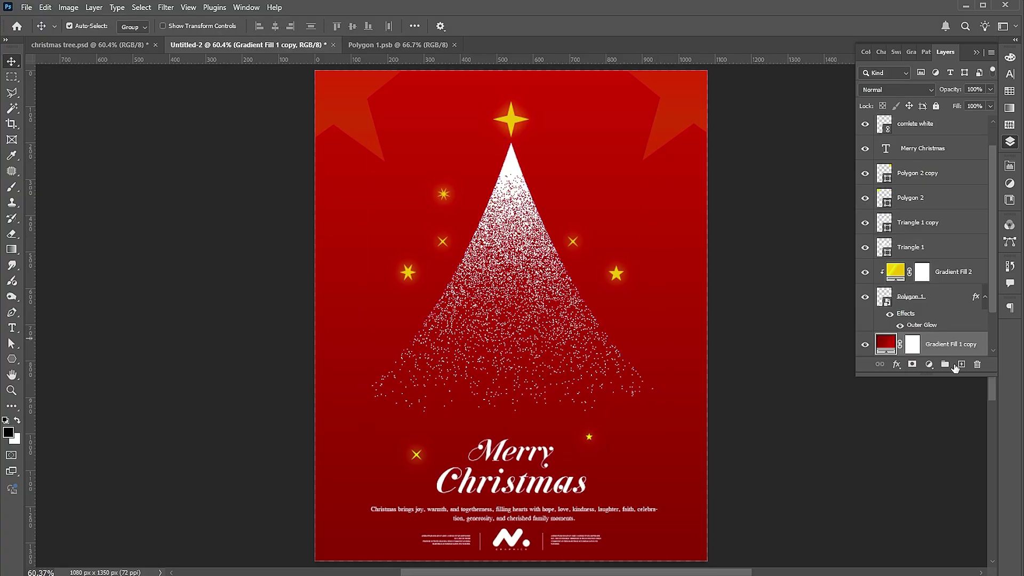
Paint a soft dark brush spot on a new Layer 1 and squash it vertically to 12%
left_click(960, 365)
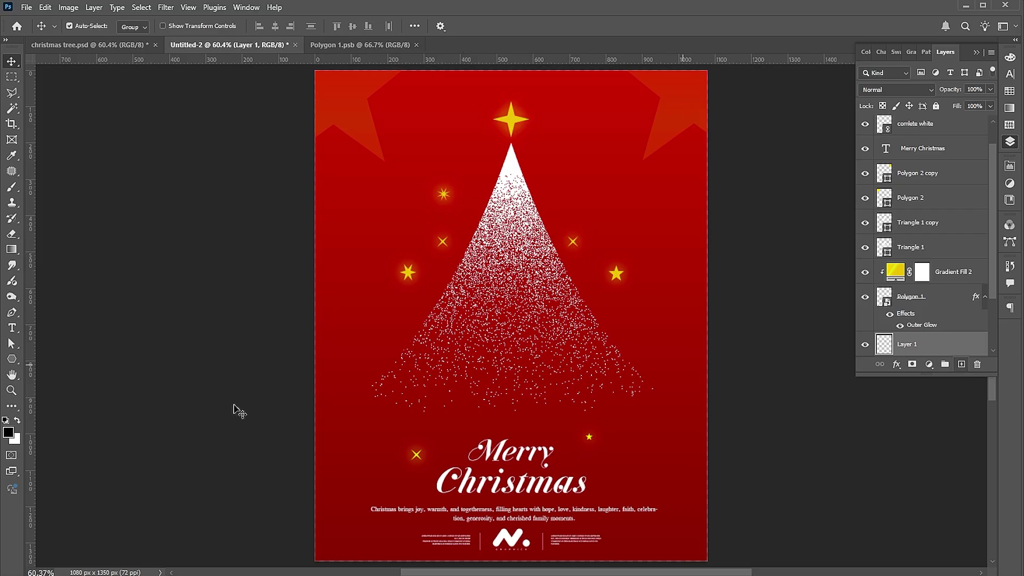
left_click(16, 186)
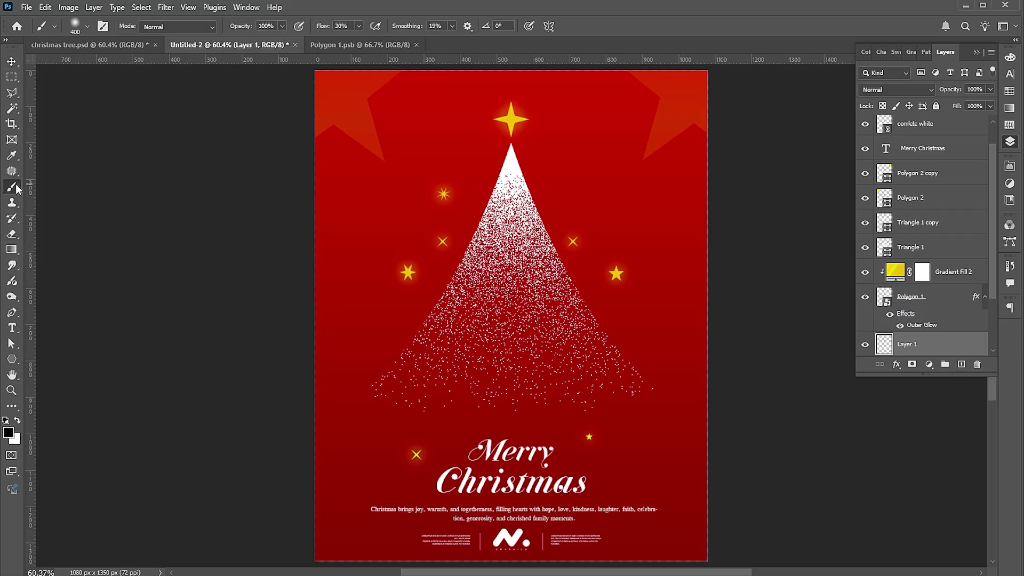
left_click(88, 30)
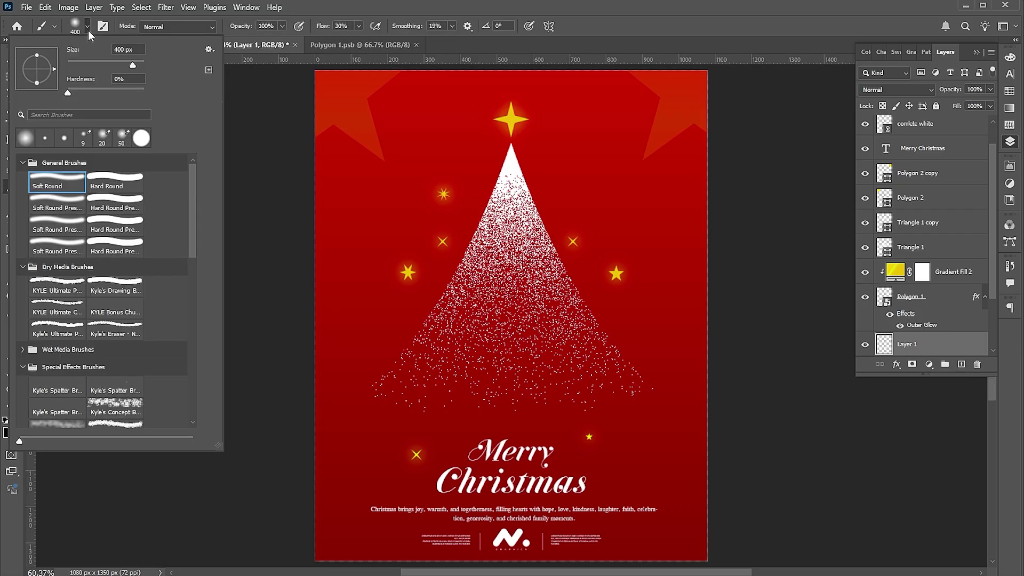
left_click(88, 31)
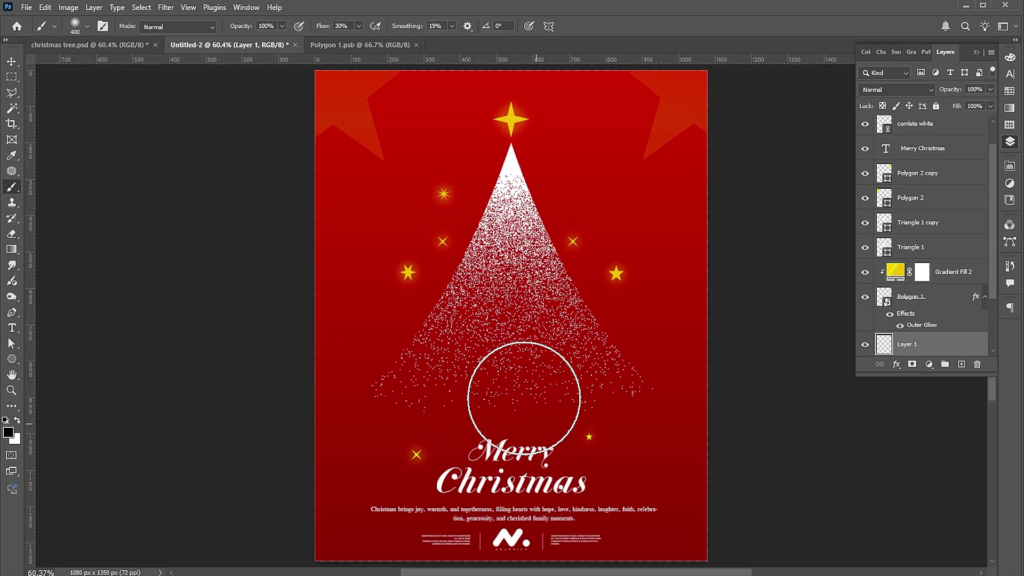
left_click(523, 394)
key("ctrl+t")
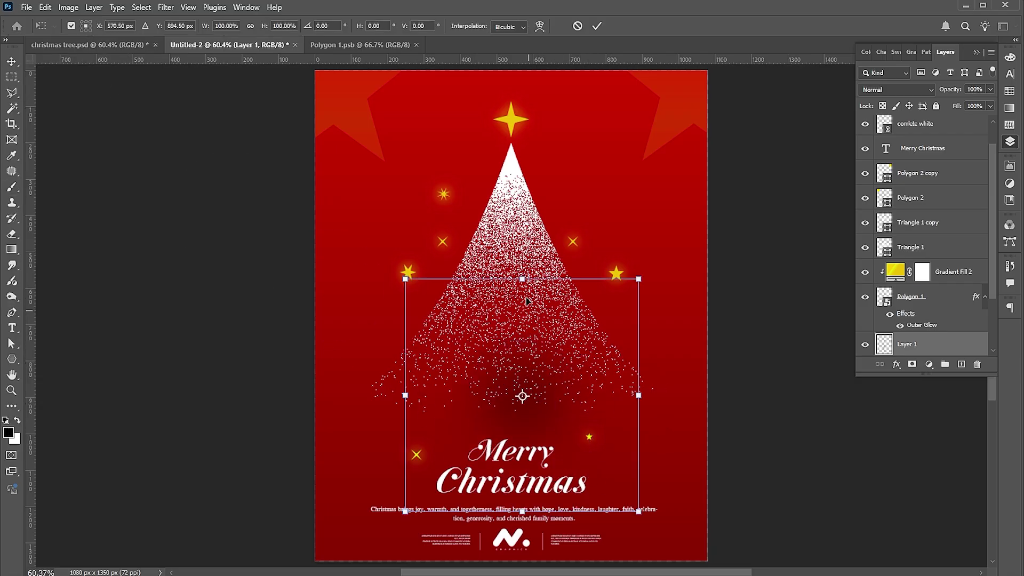
left_click_drag(523, 283, 528, 429)
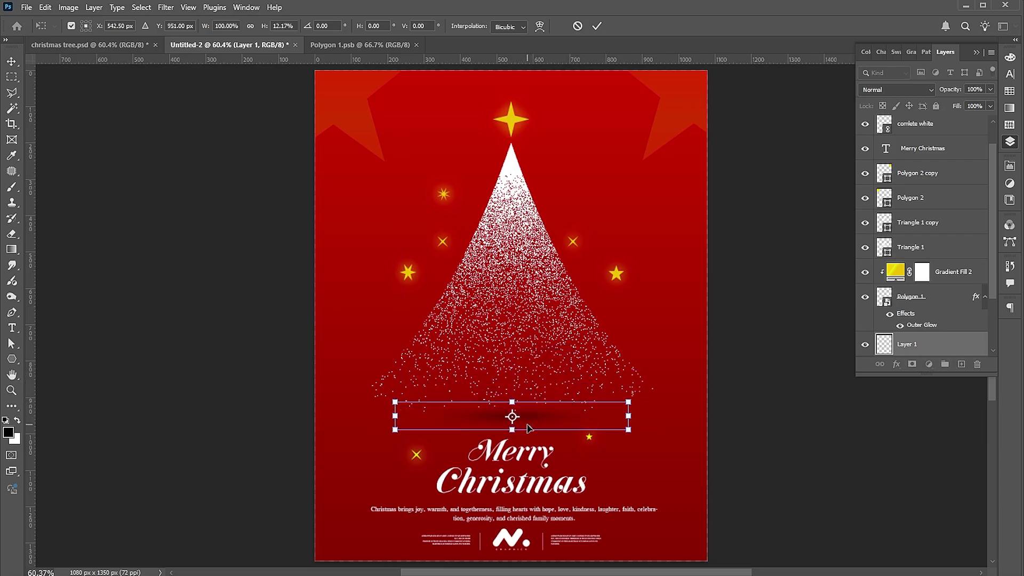
key("Return")
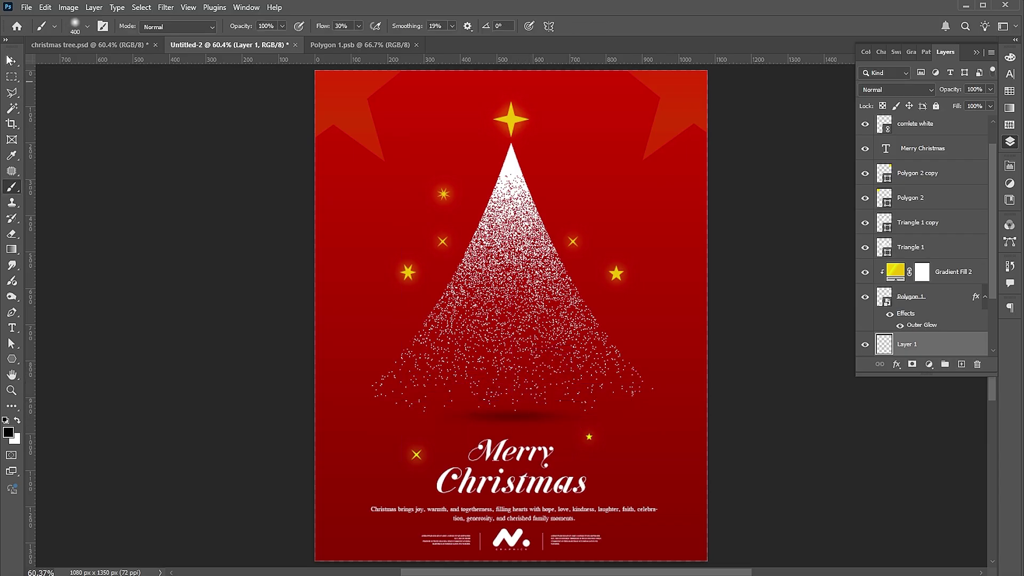
key("v")
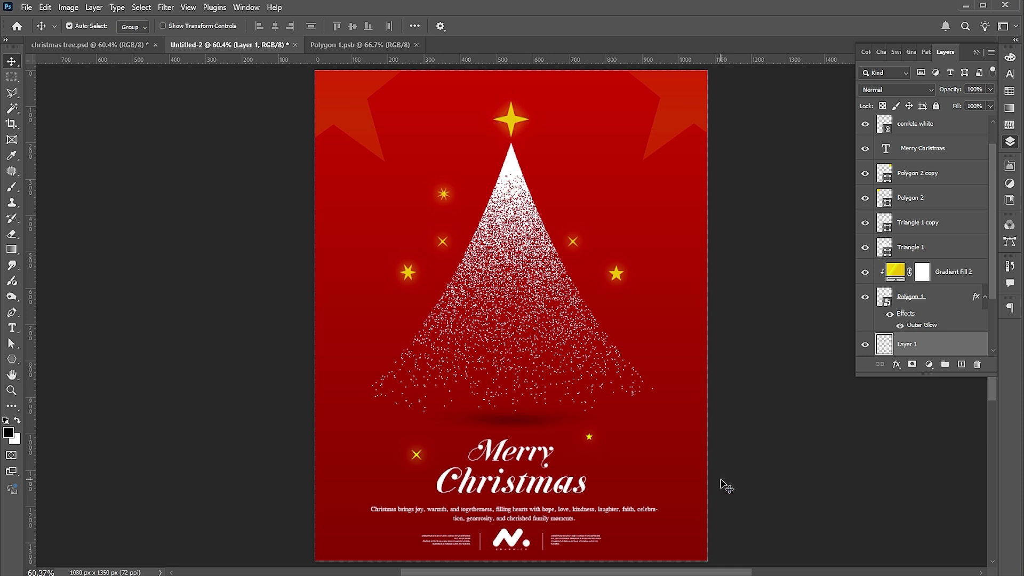
Change Layer 1's blend mode from Normal to Overlay
left_click(902, 90)
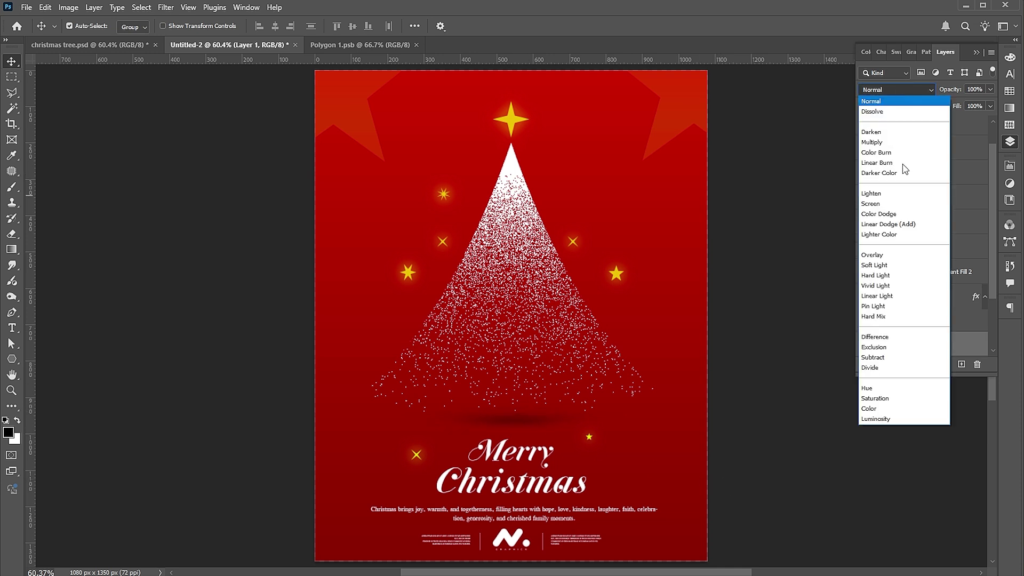
left_click(886, 256)
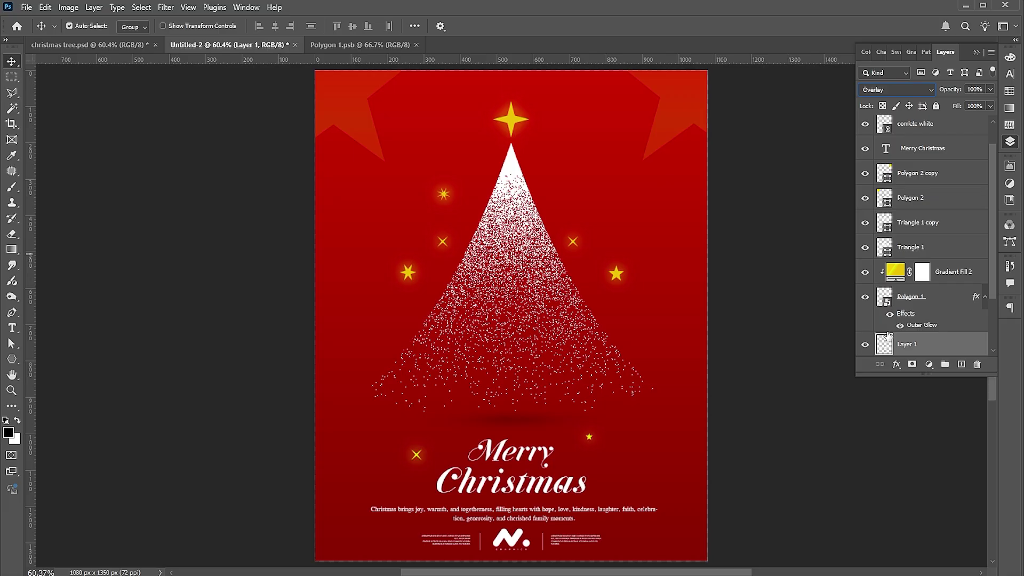